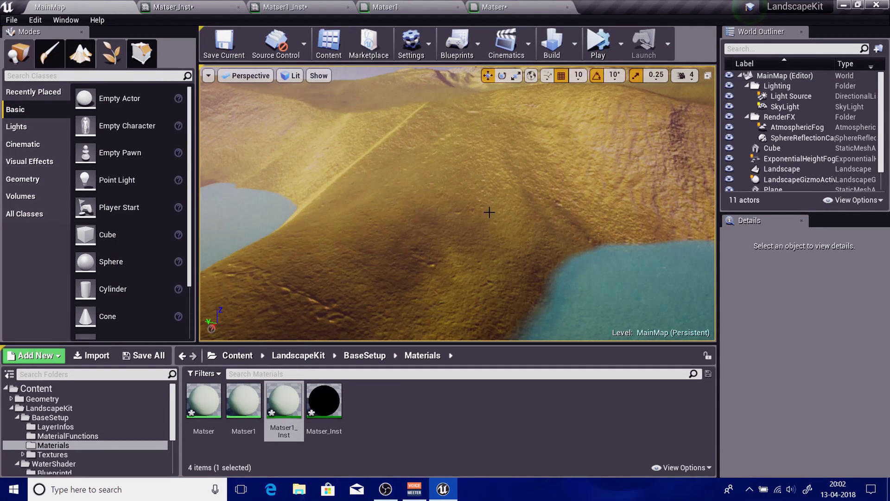
Step: Examine the parameters of the Matser1_Inst material instance, from Blends down to the texture parameters
{"action": "right_click_drag", "start_coordinate": [487, 213], "coordinate": [603, 190]}
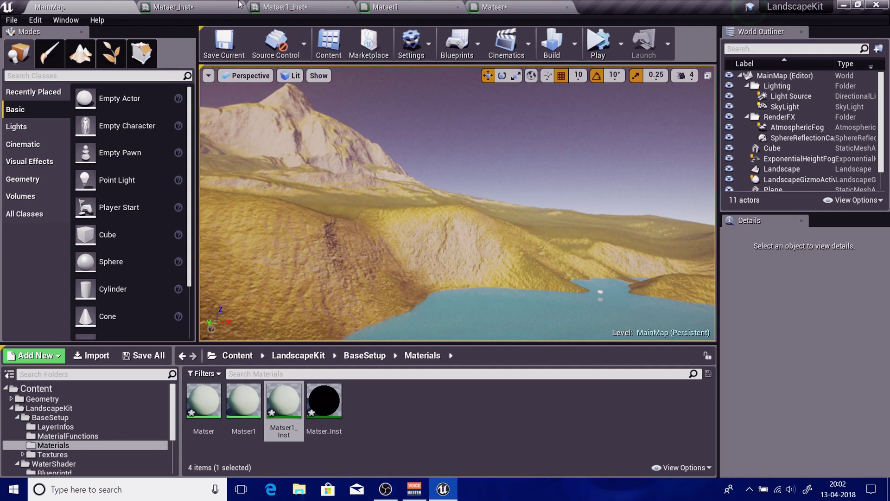
{"action": "left_click", "coordinate": [302, 7]}
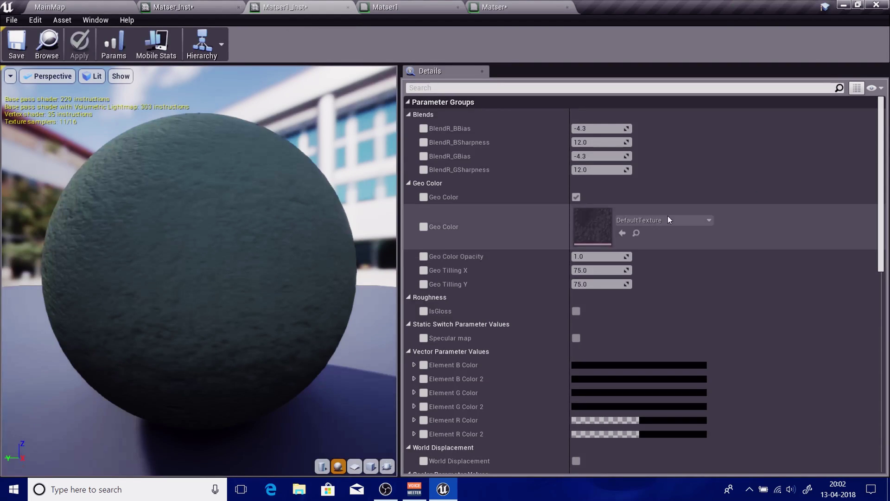
{"action": "scroll", "coordinate": [474, 157], "scroll_direction": "down", "scroll_amount": 12}
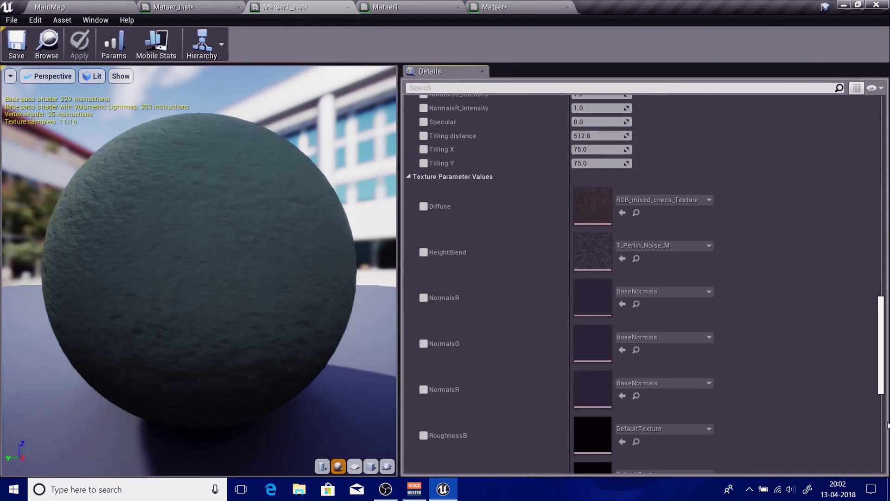
{"action": "scroll", "coordinate": [509, 196], "scroll_direction": "up", "scroll_amount": 8}
{"action": "scroll", "coordinate": [594, 304], "scroll_direction": "down", "scroll_amount": 5}
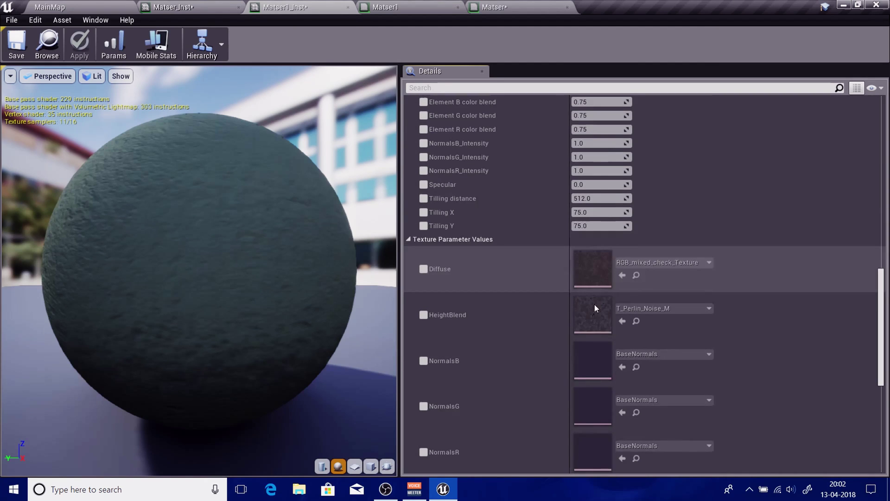
{"action": "scroll", "coordinate": [582, 315], "scroll_direction": "down", "scroll_amount": 5}
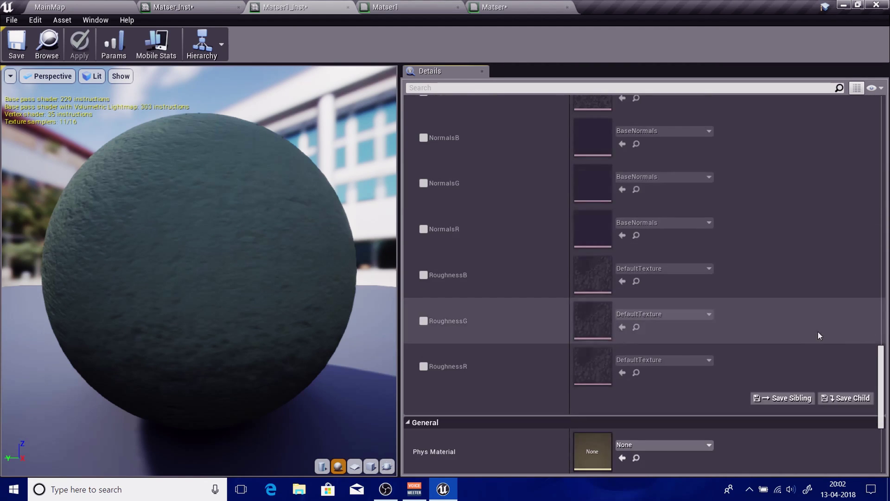
Step: Examine how Matser_Inst organises its parameters into groups such as Blends, Geo Color, Normals, Roughness, World Displacement and the ungrouped values
{"action": "left_click", "coordinate": [223, 4]}
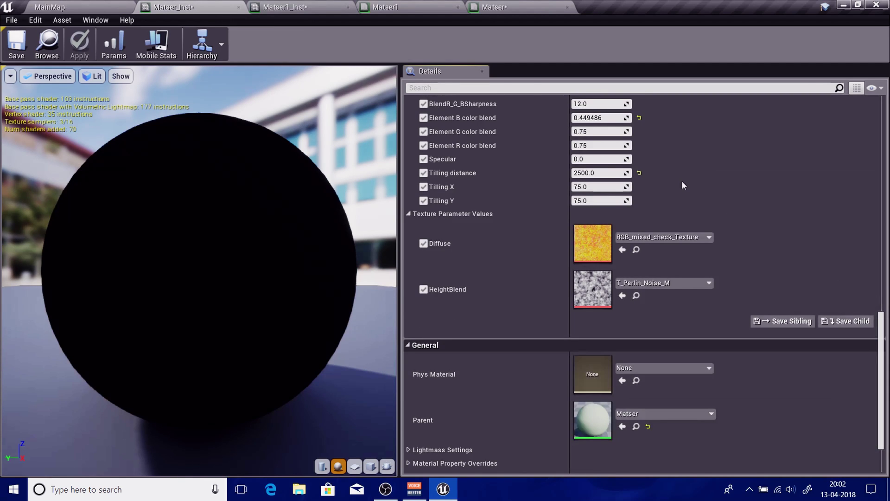
{"action": "scroll", "coordinate": [682, 186], "scroll_direction": "up", "scroll_amount": 15}
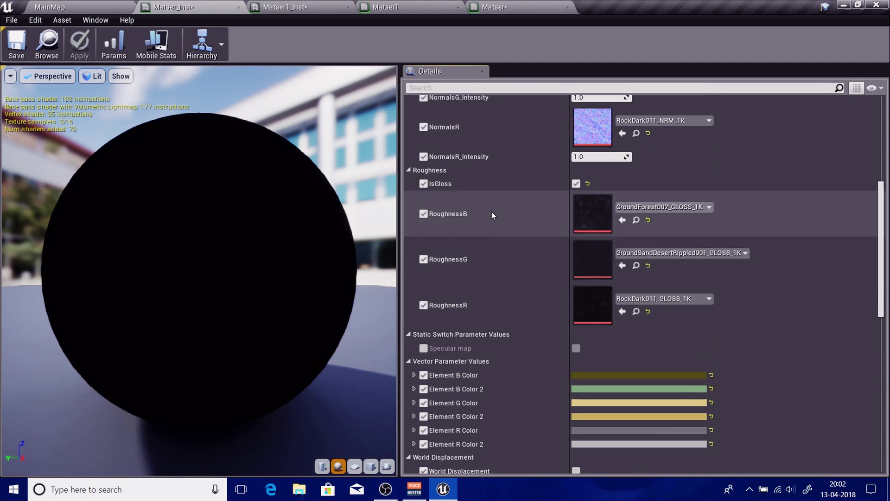
{"action": "scroll", "coordinate": [492, 212], "scroll_direction": "up", "scroll_amount": 10}
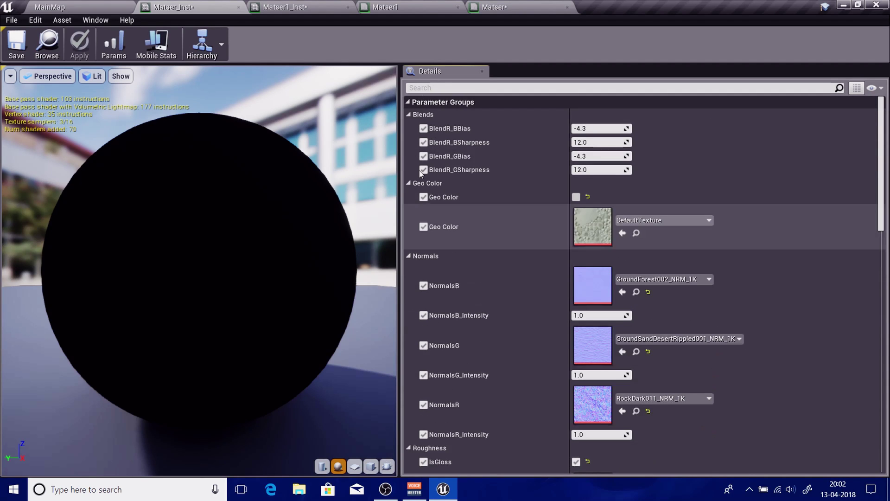
{"action": "scroll", "coordinate": [457, 98], "scroll_direction": "down", "scroll_amount": 1}
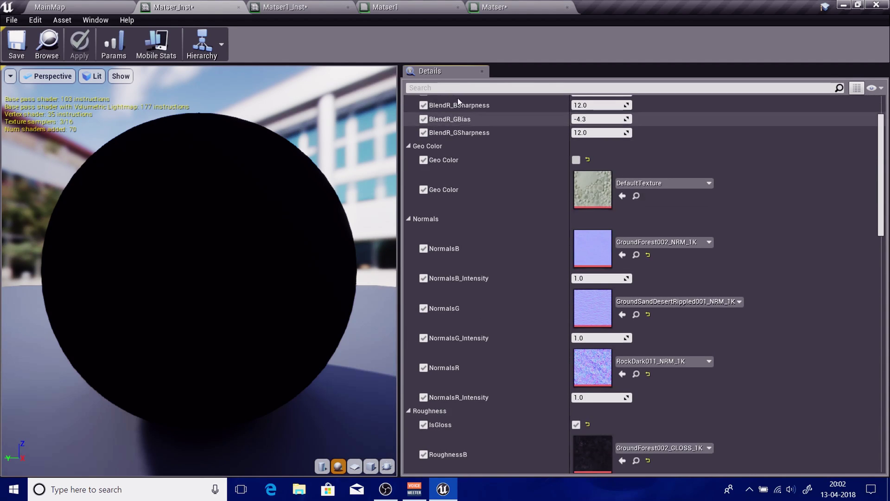
{"action": "scroll", "coordinate": [447, 254], "scroll_direction": "down", "scroll_amount": 1}
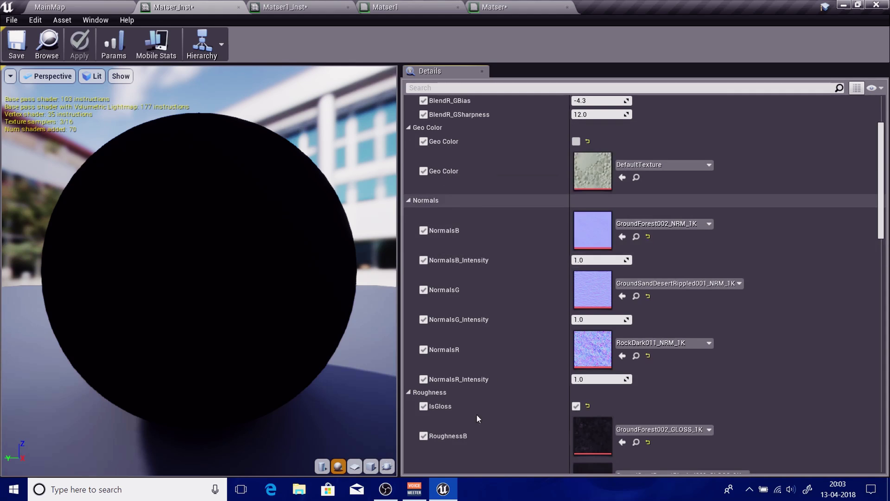
{"action": "scroll", "coordinate": [460, 375], "scroll_direction": "down", "scroll_amount": 7}
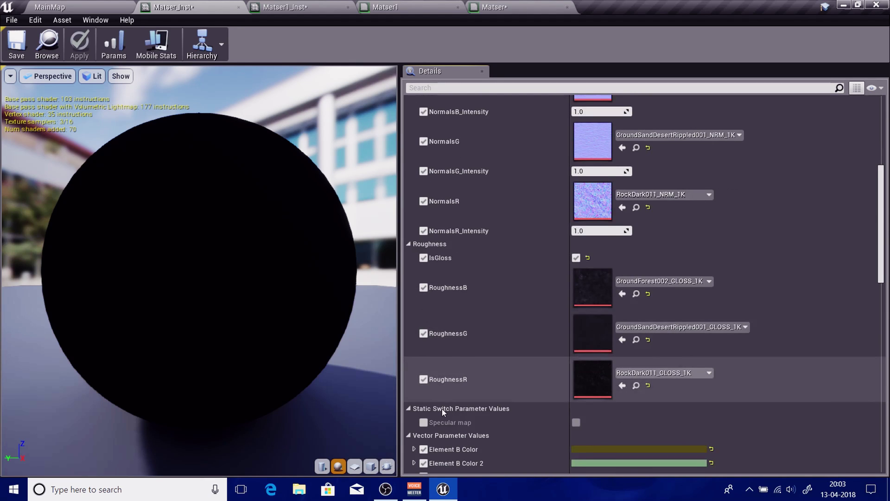
{"action": "scroll", "coordinate": [442, 410], "scroll_direction": "down", "scroll_amount": 6}
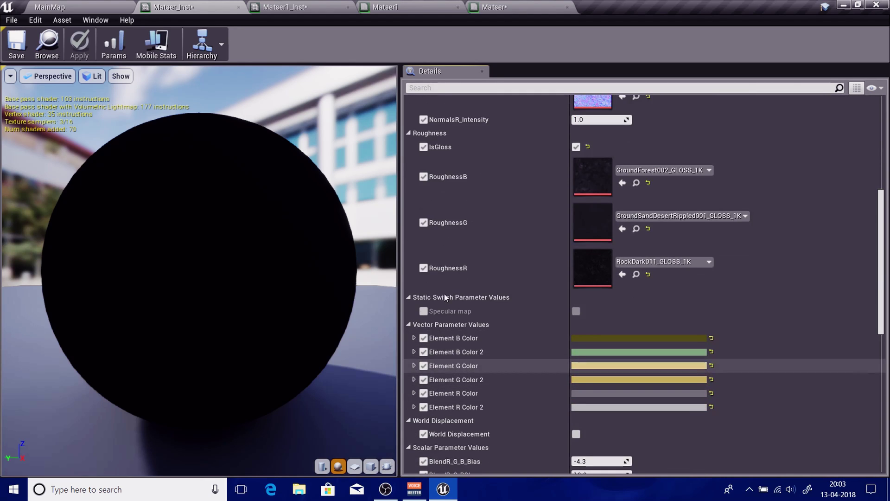
{"action": "scroll", "coordinate": [510, 333], "scroll_direction": "down", "scroll_amount": 4}
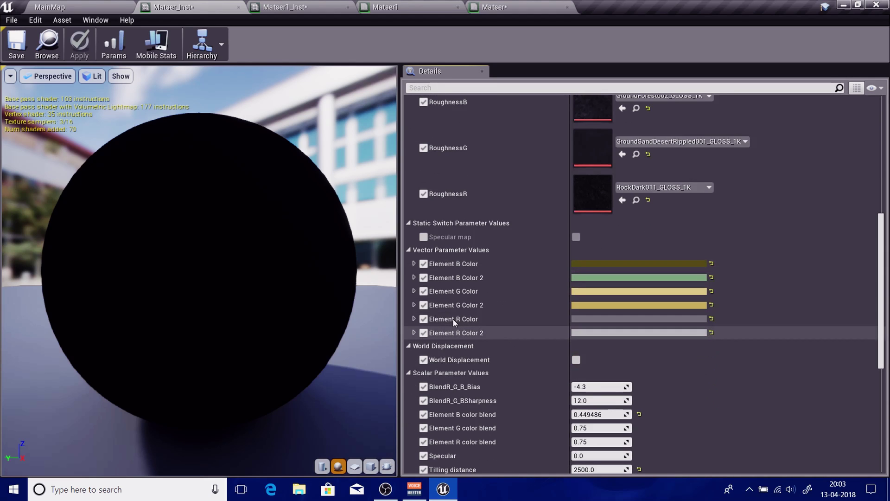
{"action": "scroll", "coordinate": [503, 254], "scroll_direction": "down", "scroll_amount": 3}
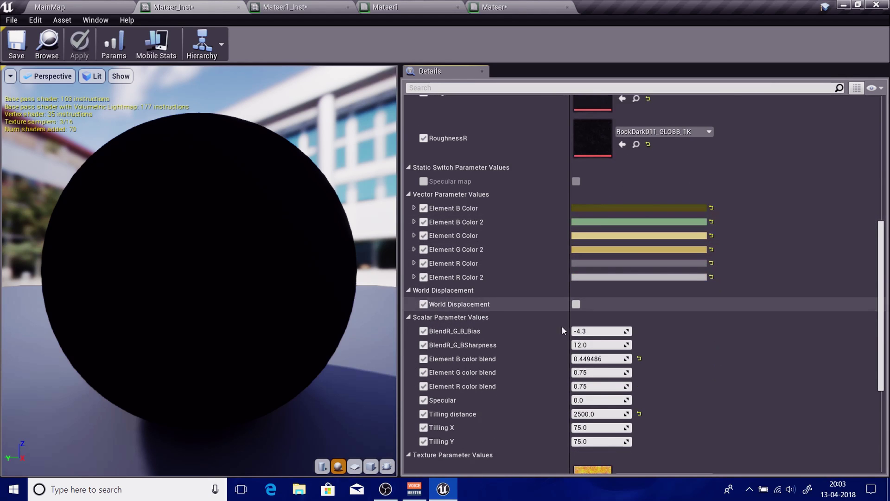
{"action": "scroll", "coordinate": [546, 323], "scroll_direction": "down", "scroll_amount": 5}
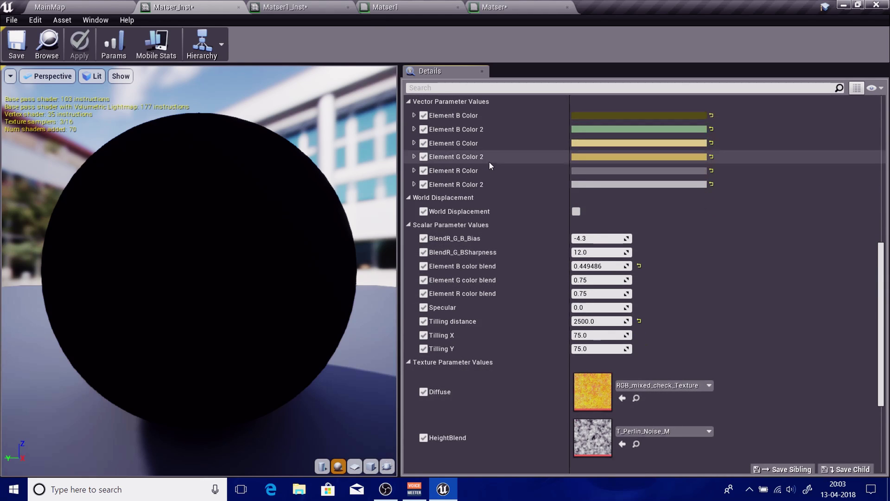
{"action": "scroll", "coordinate": [468, 329], "scroll_direction": "down", "scroll_amount": 4}
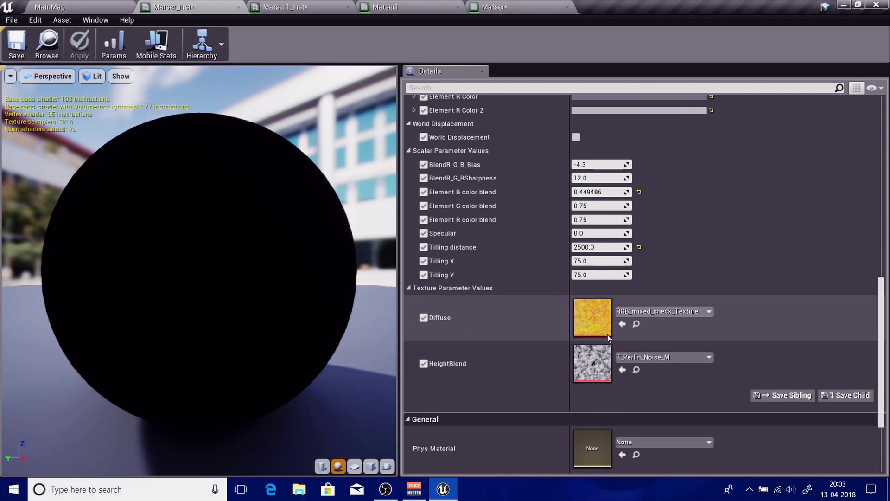
{"action": "scroll", "coordinate": [739, 352], "scroll_direction": "up", "scroll_amount": 20}
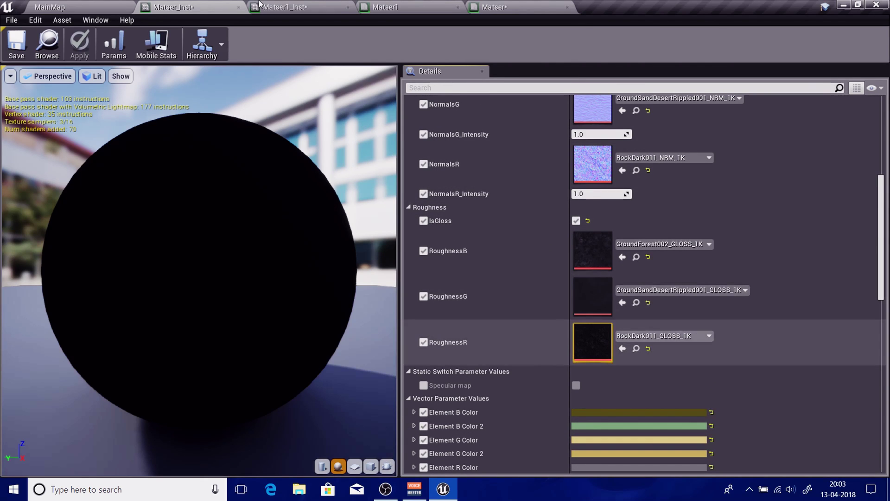
Step: Open the Matser material graph and inspect the texture nodes in its Roughnes Base section
{"action": "left_click", "coordinate": [323, 5]}
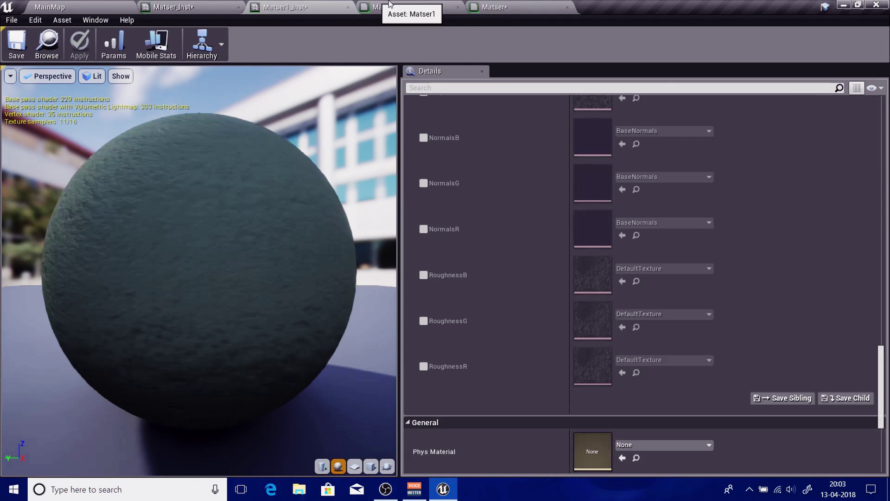
{"action": "left_click", "coordinate": [394, 3]}
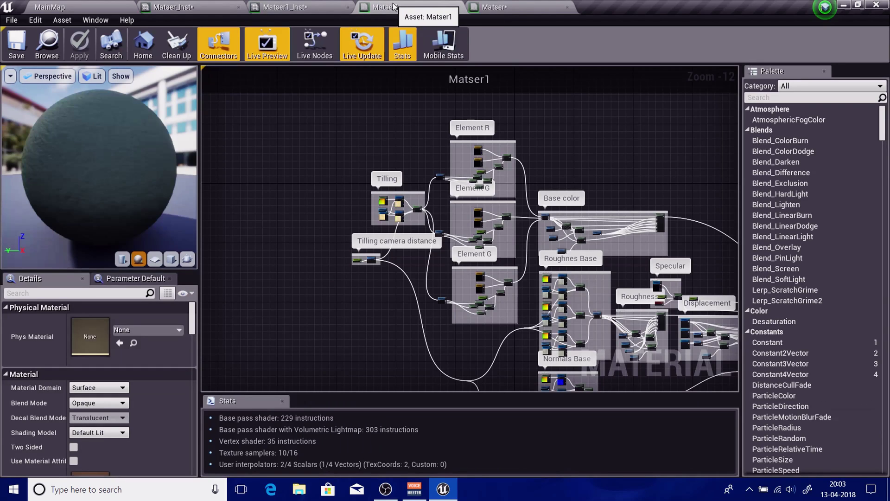
{"action": "left_click", "coordinate": [511, 12]}
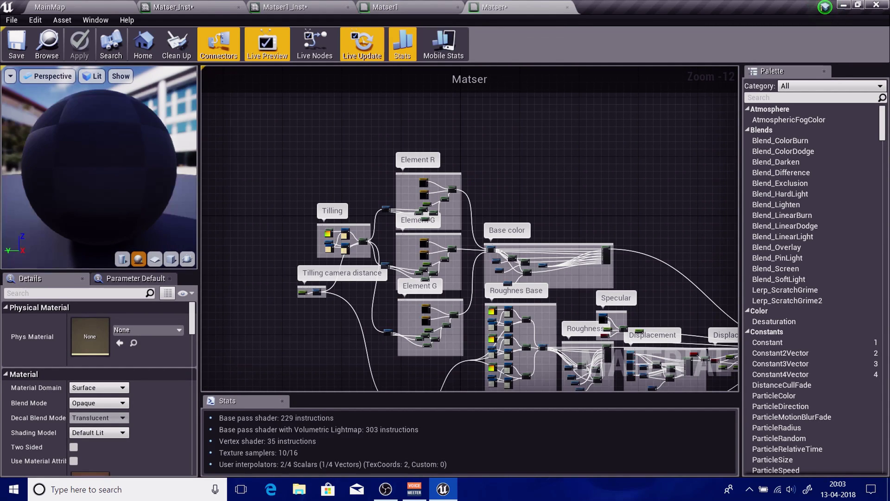
{"action": "right_click_drag", "start_coordinate": [516, 324], "coordinate": [428, 182]}
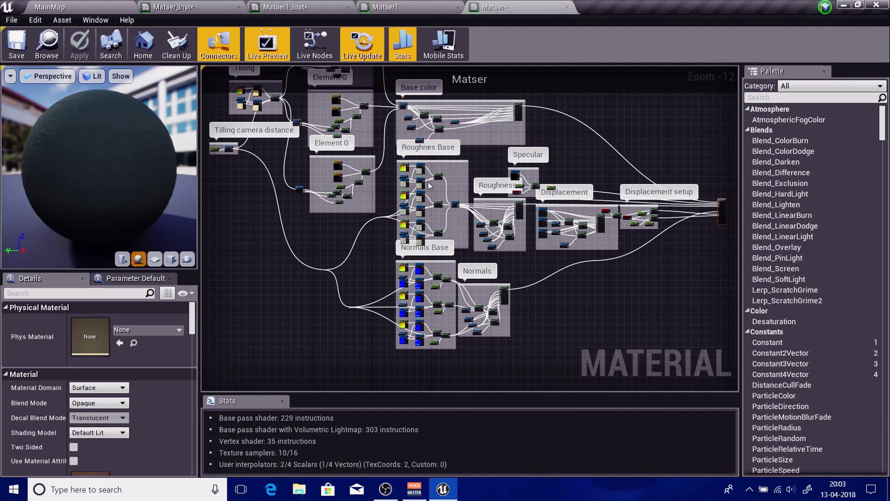
{"action": "scroll", "coordinate": [427, 182], "scroll_direction": "up", "scroll_amount": 10}
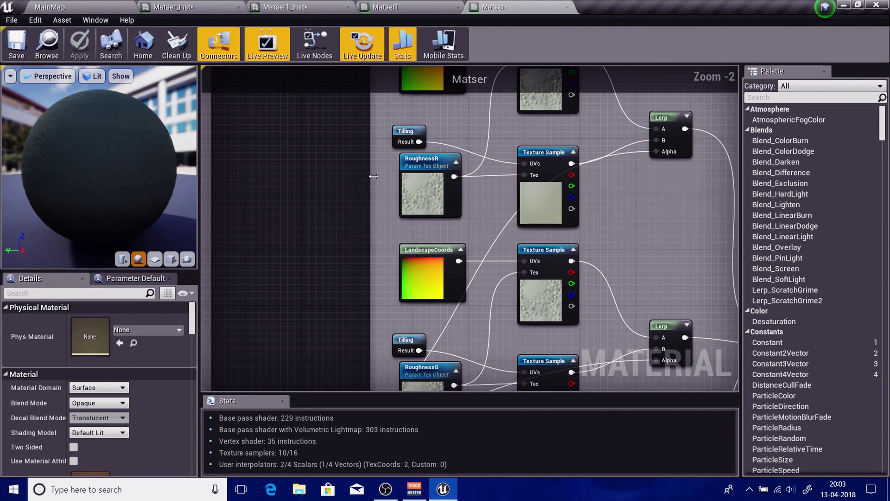
Step: Try assigning the RoughnessR, RoughnessG and RoughnessB parameters to a group named gfgfd, and close the Matser material without applying changes
{"action": "left_click", "coordinate": [422, 199]}
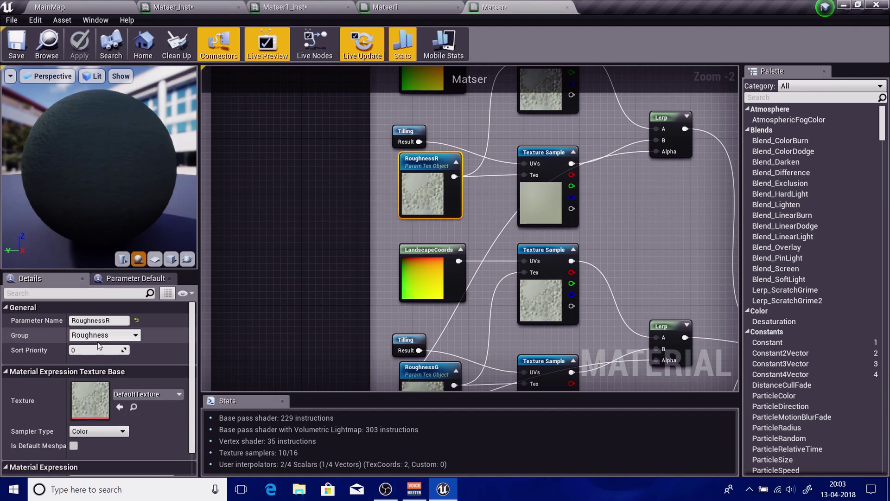
{"action": "right_click_drag", "start_coordinate": [324, 276], "coordinate": [319, 69]}
{"action": "left_click", "coordinate": [413, 187], "text": "ctrl"}
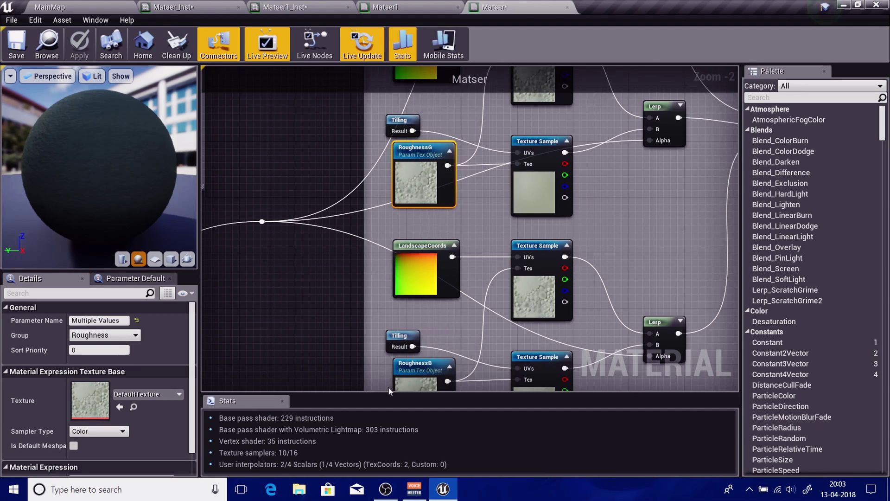
{"action": "left_click", "coordinate": [424, 383], "text": "ctrl"}
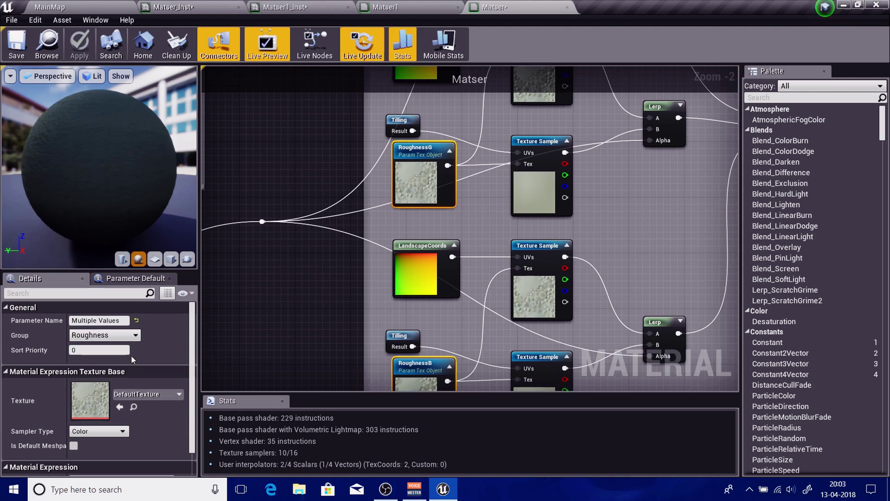
{"action": "left_click", "coordinate": [129, 340]}
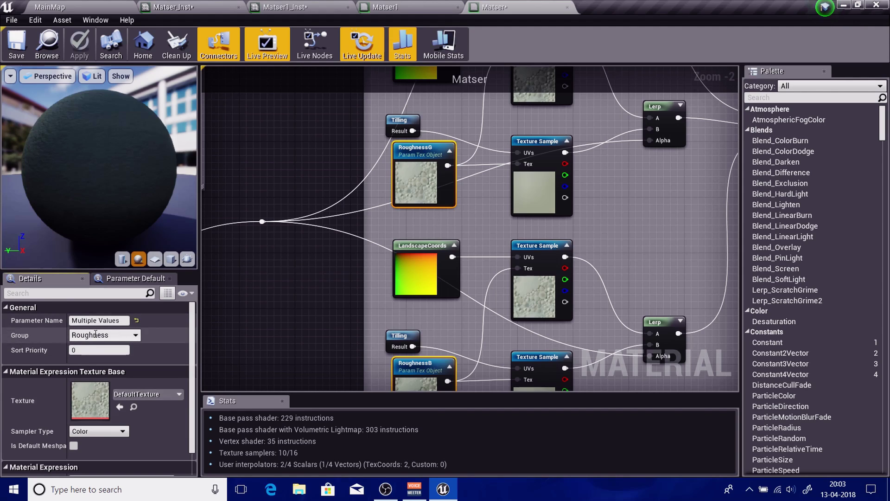
{"action": "type", "text": "gfgfd"}
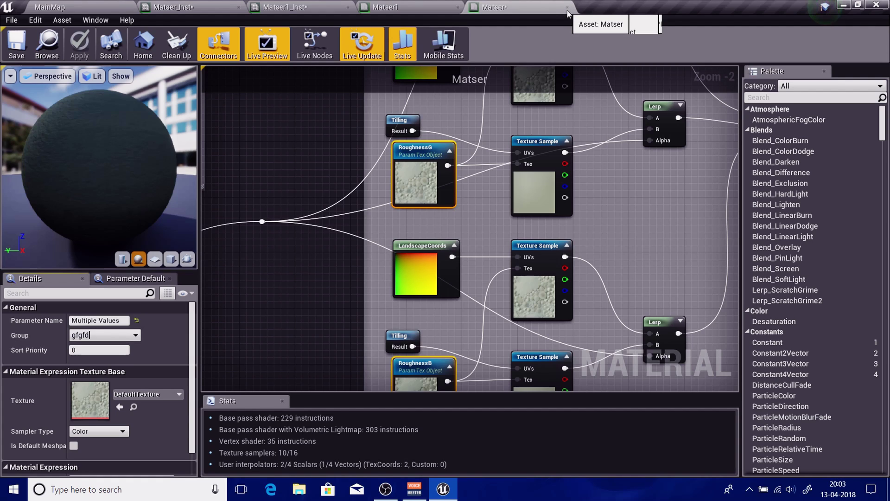
{"action": "key", "text": "Return"}
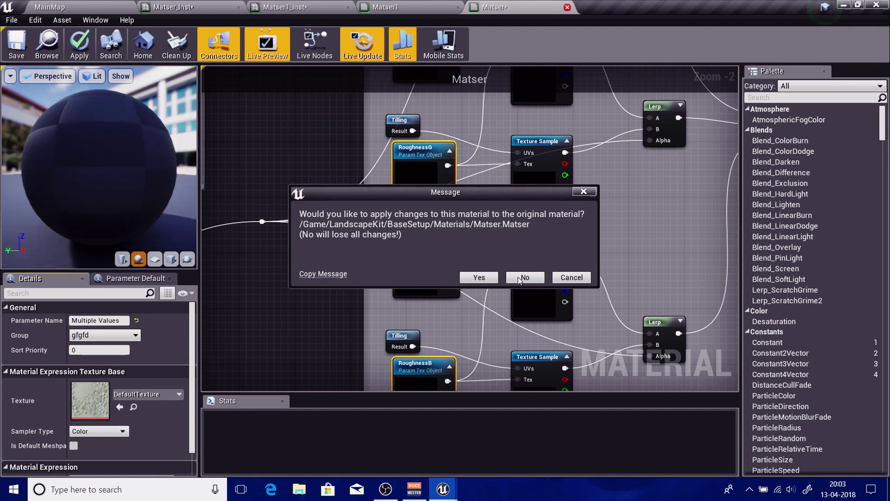
{"action": "left_click", "coordinate": [520, 278]}
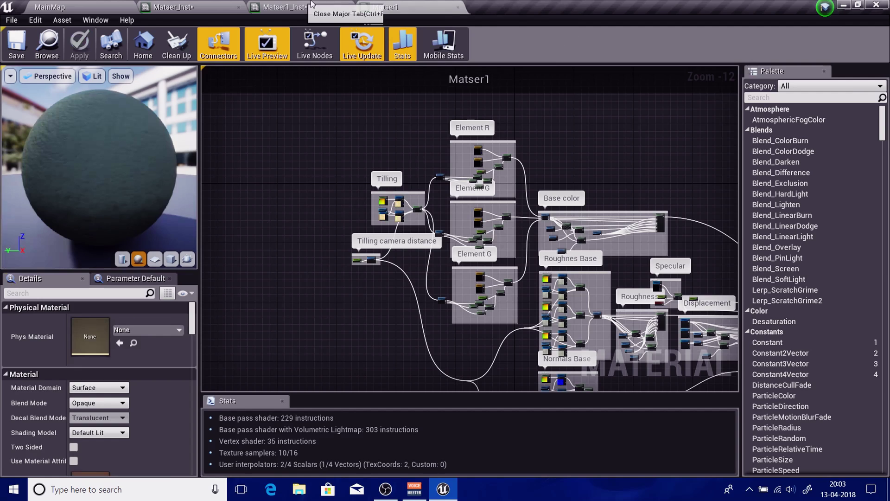
Step: Reorder the open editors so Matser1_Inst comes after Matser1, and return to the Normals and Roughness parameters of Matser_Inst
{"action": "left_click_drag", "start_coordinate": [311, 4], "coordinate": [437, 12]}
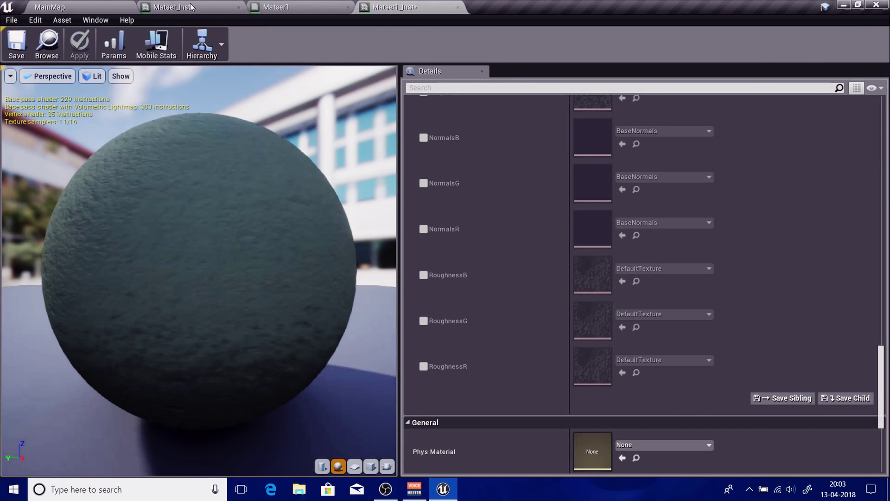
{"action": "left_click", "coordinate": [191, 5]}
{"action": "scroll", "coordinate": [750, 208], "scroll_direction": "up", "scroll_amount": 3}
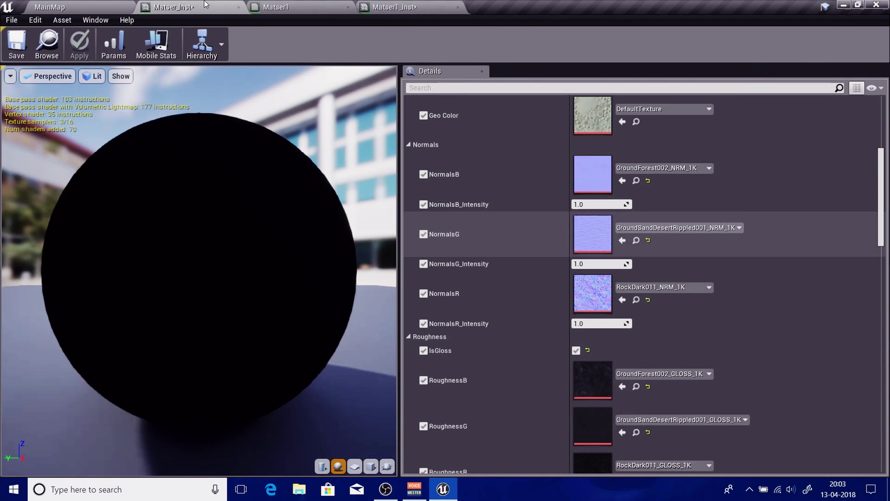
Step: Create a new material in the top-level Content folder with its default name and open it for editing
{"action": "left_click", "coordinate": [64, 7]}
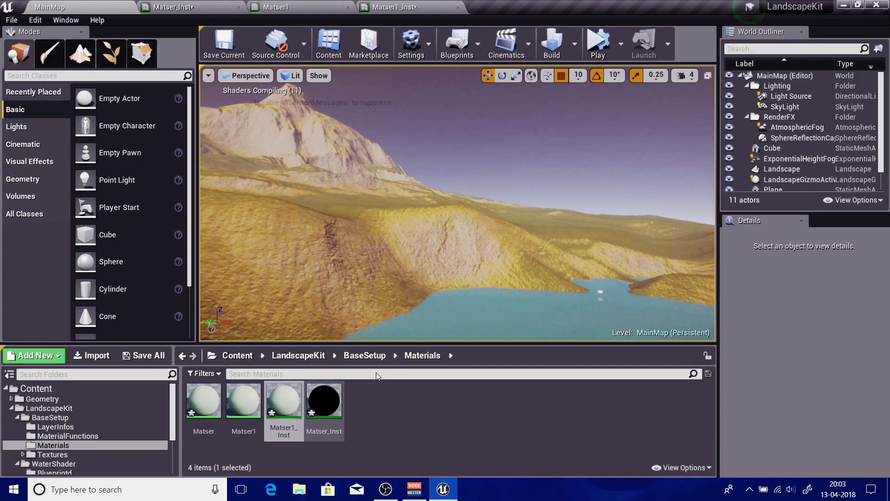
{"action": "left_click", "coordinate": [300, 356]}
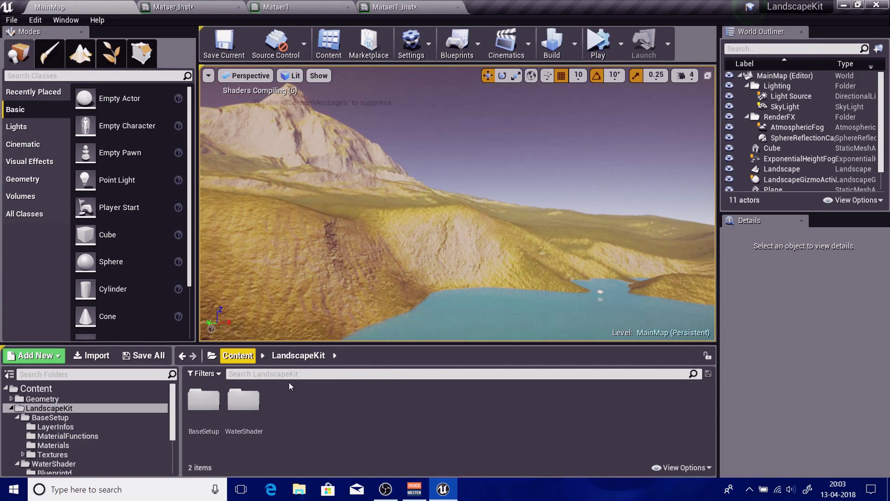
{"action": "left_click", "coordinate": [232, 356]}
{"action": "left_click", "coordinate": [415, 431]}
{"action": "left_click", "coordinate": [494, 430]}
{"action": "right_click", "coordinate": [494, 430]}
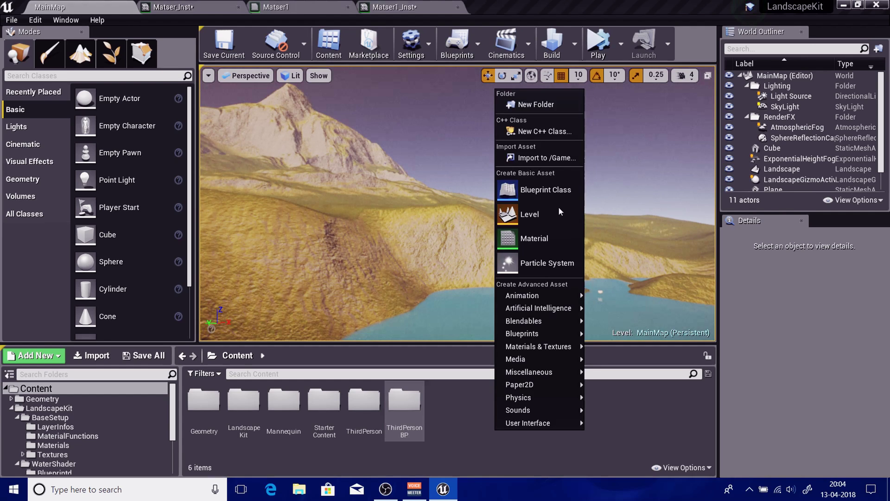
{"action": "left_click", "coordinate": [541, 240]}
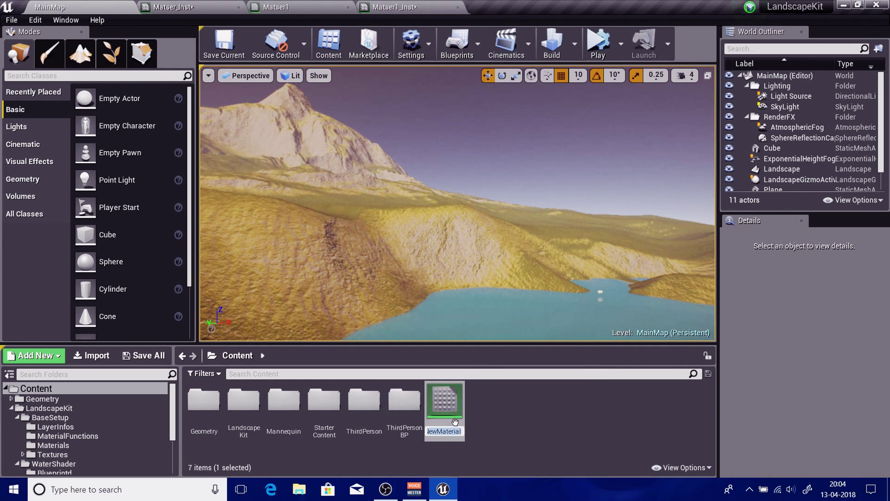
{"action": "double_click", "coordinate": [454, 422]}
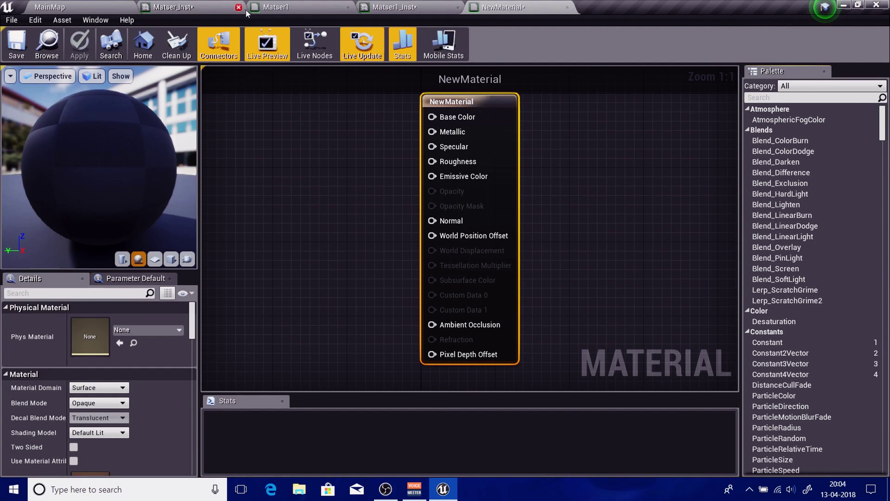
Step: Close the Matser_Inst, Matser1 and Matser1_Inst editors and return to the NewMaterial graph
{"action": "left_click", "coordinate": [238, 7]}
{"action": "left_click", "coordinate": [239, 7]}
{"action": "left_click", "coordinate": [241, 8]}
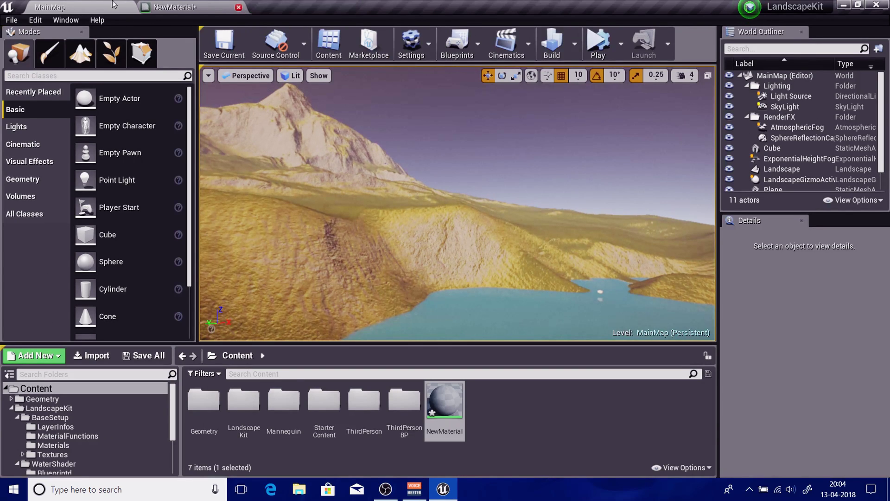
{"action": "left_click", "coordinate": [204, 8]}
Step: Add a Constant3Vector node to the empty graph and convert it to a parameter named Color
{"action": "scroll", "coordinate": [366, 218], "scroll_direction": "down", "scroll_amount": 6}
{"action": "right_click_drag", "start_coordinate": [531, 218], "coordinate": [685, 220]}
{"action": "scroll", "coordinate": [687, 223], "scroll_direction": "up", "scroll_amount": 6}
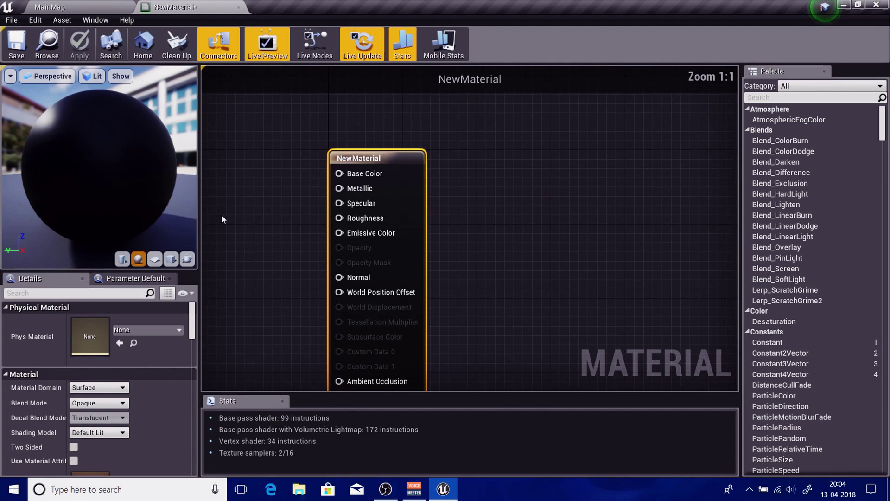
{"action": "right_click_drag", "start_coordinate": [260, 200], "coordinate": [494, 190]}
{"action": "scroll", "coordinate": [343, 229], "scroll_direction": "down", "scroll_amount": 1}
{"action": "right_click_drag", "start_coordinate": [344, 230], "coordinate": [500, 173]}
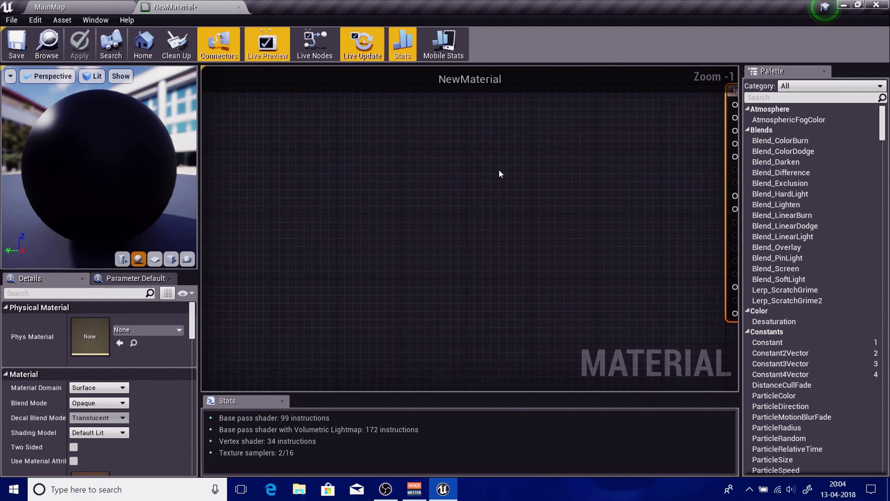
{"action": "left_click", "coordinate": [437, 166]}
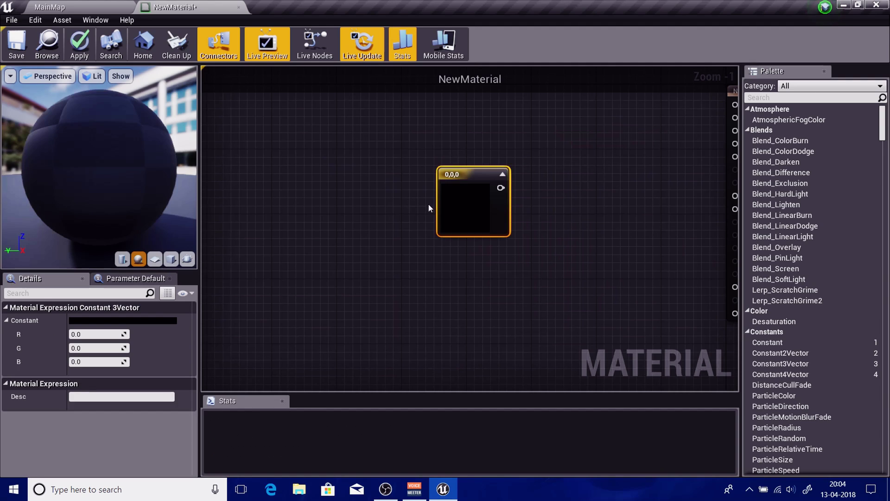
{"action": "right_click", "coordinate": [468, 173]}
{"action": "left_click", "coordinate": [480, 178]}
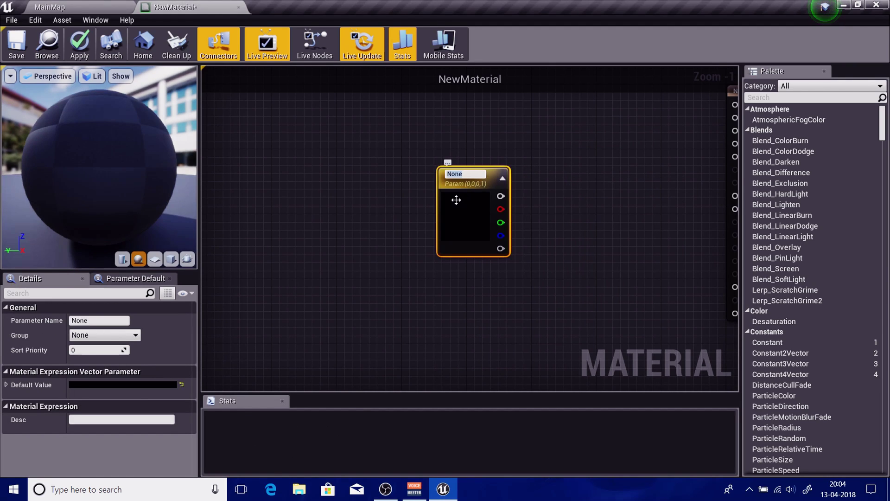
{"action": "type", "text": "Color"}
{"action": "key", "text": "Return"}
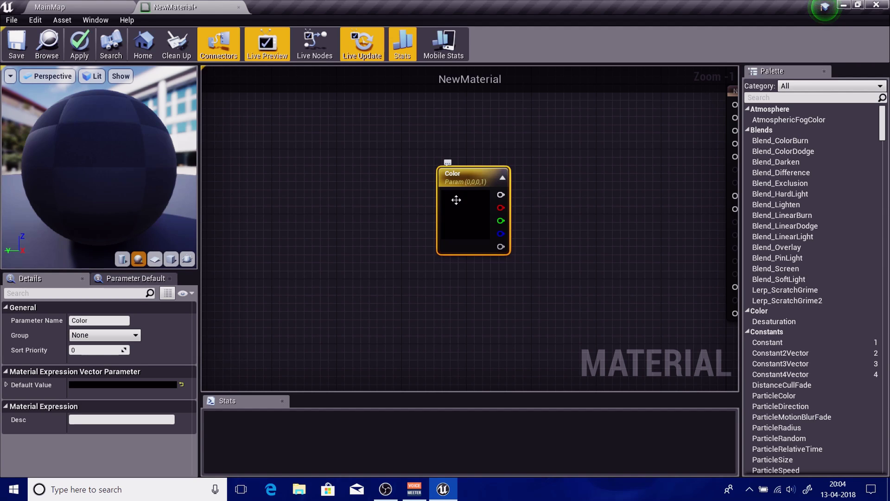
Step: Connect the Color parameter to the material's Base Color input and move the node higher in the graph
{"action": "right_click_drag", "start_coordinate": [497, 178], "coordinate": [429, 244]}
{"action": "left_click_drag", "start_coordinate": [433, 259], "coordinate": [627, 166]}
{"action": "left_click_drag", "start_coordinate": [337, 267], "coordinate": [326, 161]}
{"action": "right_click_drag", "start_coordinate": [452, 313], "coordinate": [495, 312]}
{"action": "left_click", "coordinate": [460, 280]}
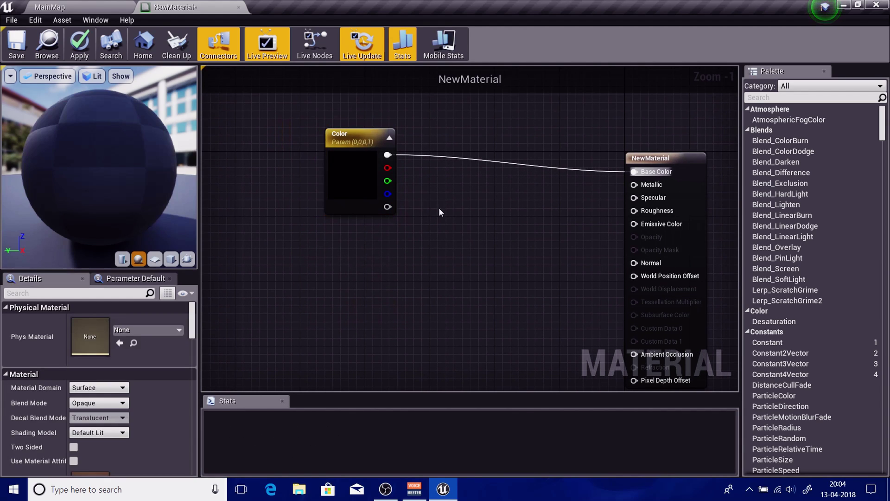
Step: Add a scalar parameter named Metallic beside the Color node and connect it to the Metallic input
{"action": "left_click", "coordinate": [441, 194]}
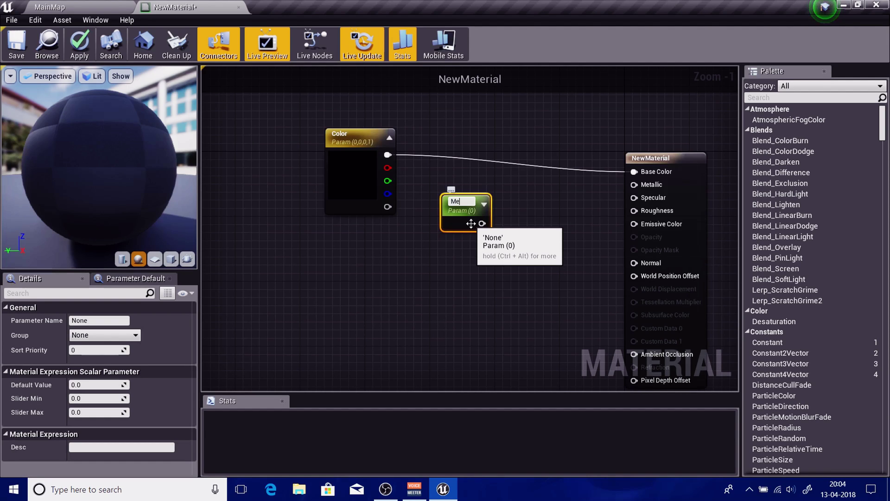
{"action": "key", "text": "Return"}
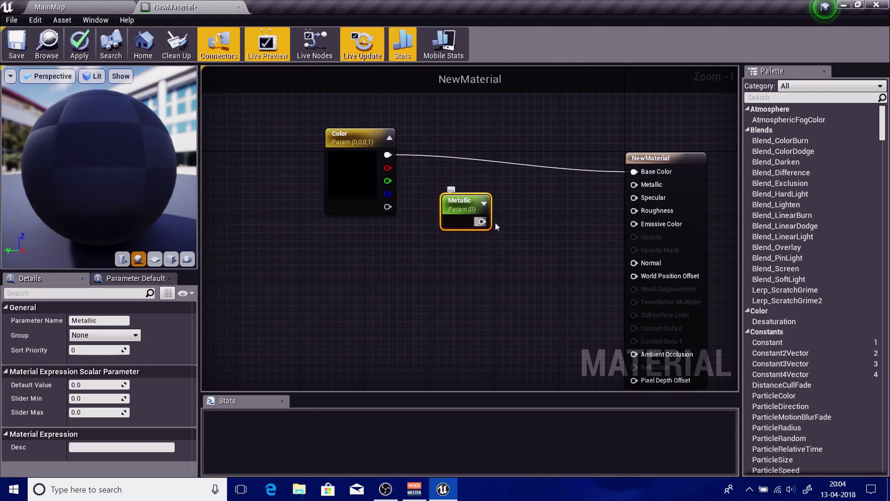
{"action": "left_click_drag", "start_coordinate": [482, 222], "coordinate": [634, 185]}
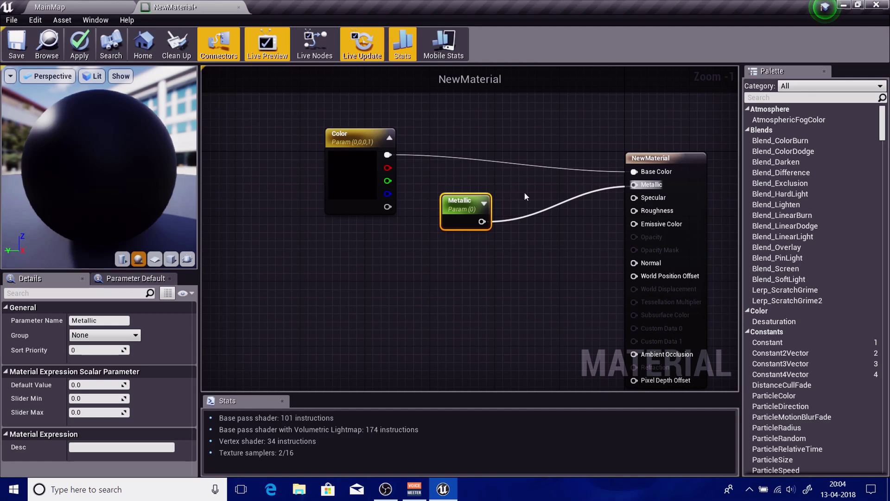
{"action": "left_click_drag", "start_coordinate": [450, 200], "coordinate": [446, 182]}
{"action": "left_click", "coordinate": [410, 261]}
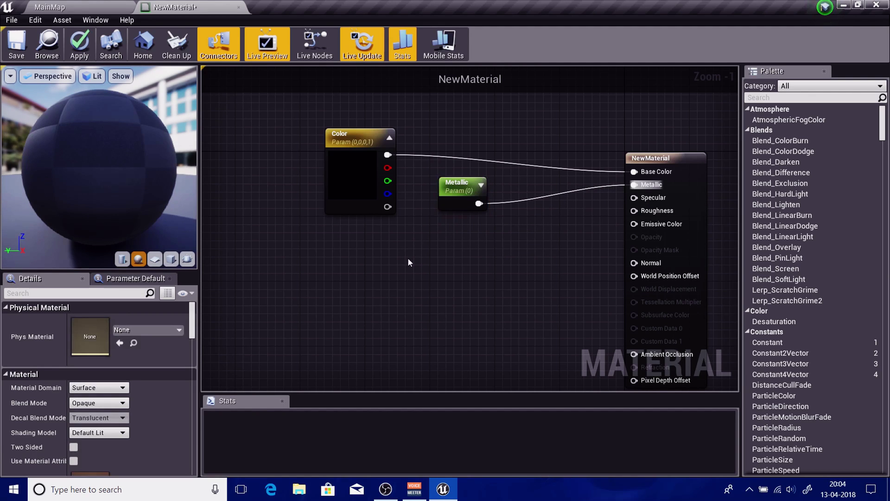
Step: Add a scalar parameter named Specular below Metallic and connect it to the Specular input
{"action": "left_click", "coordinate": [443, 226]}
{"action": "type", "text": "S"}
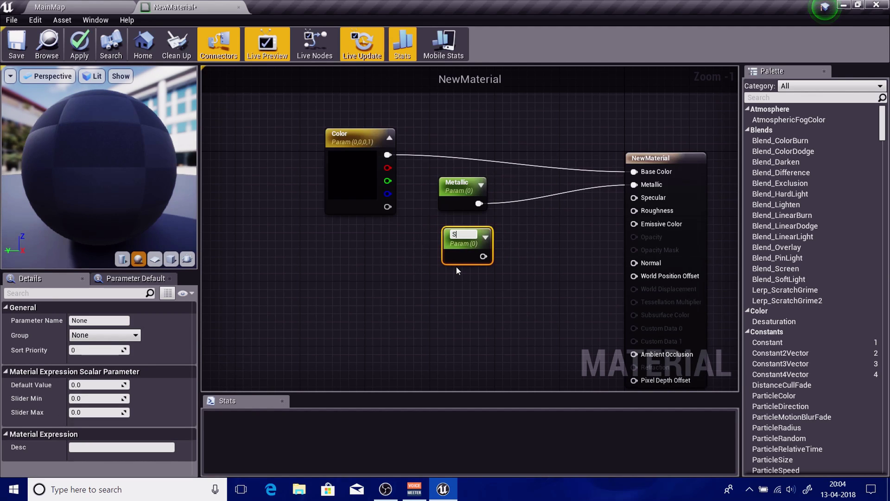
{"action": "type", "text": "pecular"}
{"action": "key", "text": "Return"}
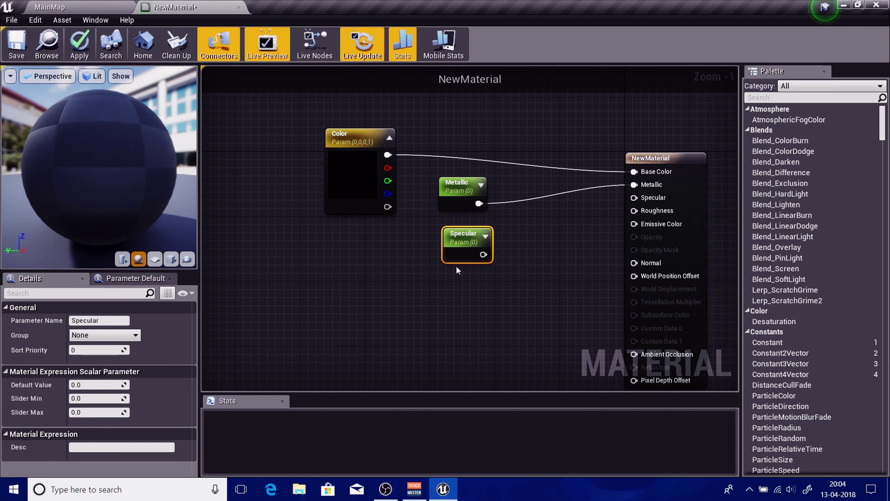
{"action": "left_click_drag", "start_coordinate": [483, 254], "coordinate": [639, 200]}
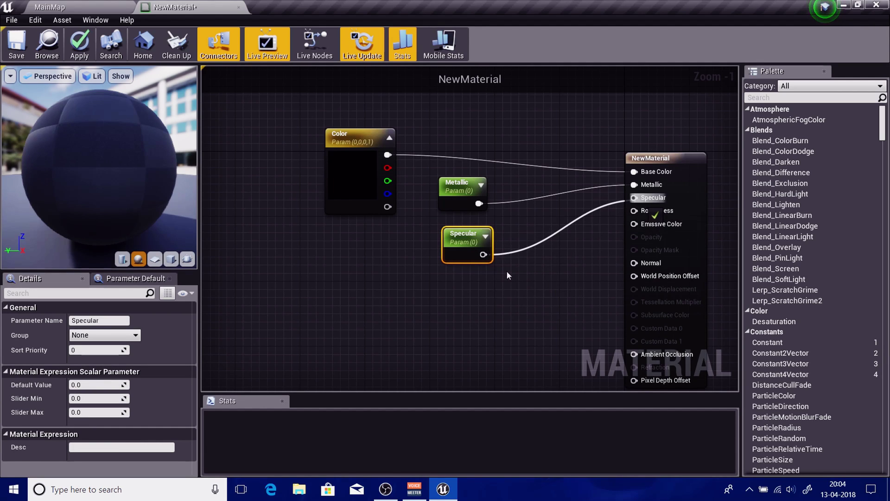
Step: Add a scalar parameter named Roughness below Specular and connect it to the Roughness input
{"action": "left_click", "coordinate": [446, 280]}
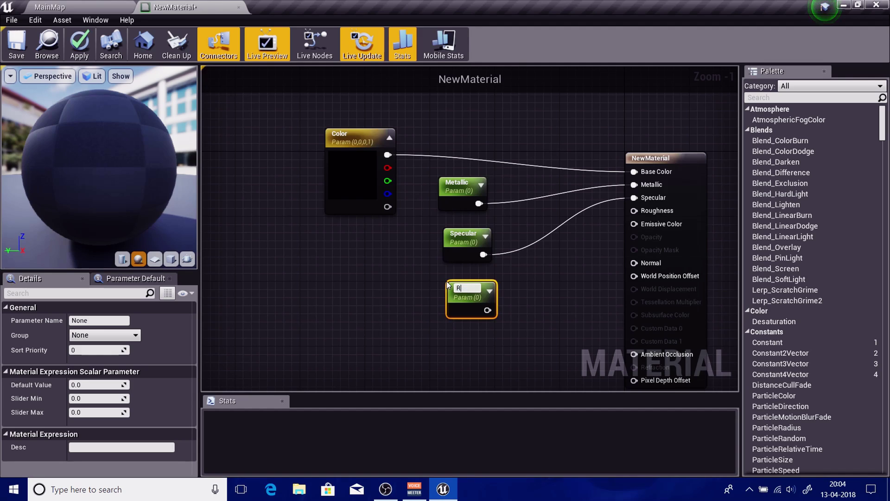
{"action": "type", "text": "Roughnes"}
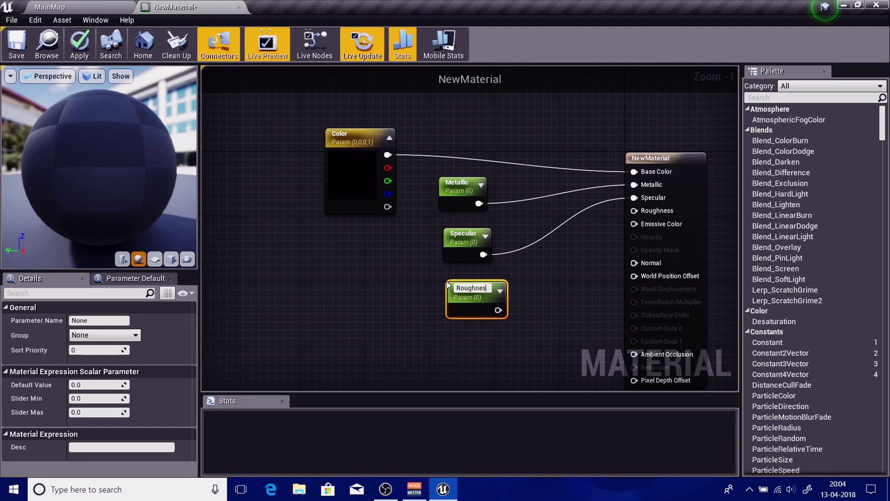
{"action": "type", "text": "s"}
{"action": "key", "text": "Return"}
{"action": "left_click_drag", "start_coordinate": [494, 309], "coordinate": [612, 241]}
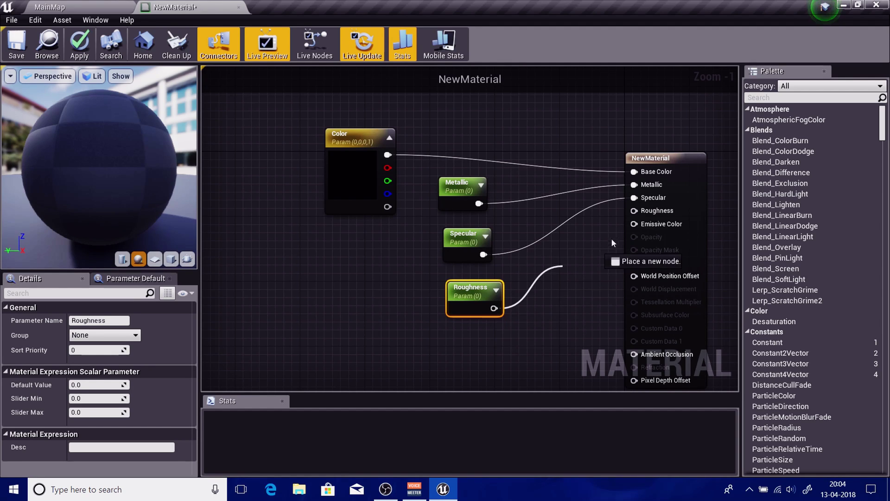
{"action": "left_click_drag", "start_coordinate": [657, 210], "coordinate": [657, 210]}
{"action": "right_click_drag", "start_coordinate": [564, 327], "coordinate": [580, 300]}
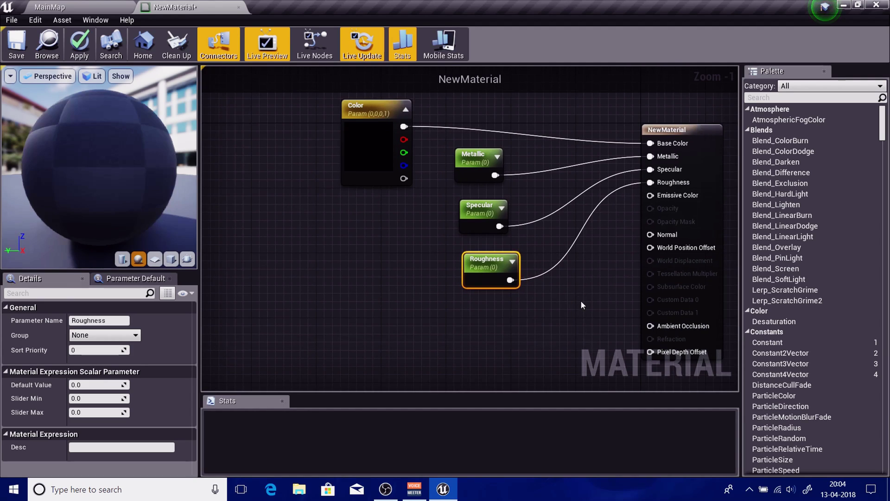
Step: Add a Constant3Vector converted to a parameter named Normals below the other nodes and connect it to the Normal input
{"action": "left_click", "coordinate": [382, 293]}
{"action": "key", "text": "3"}
{"action": "left_click", "coordinate": [353, 278]}
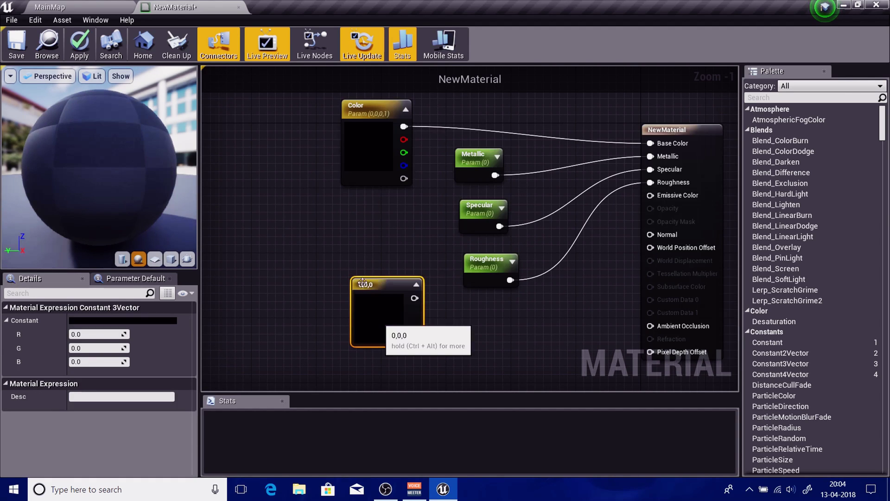
{"action": "right_click", "coordinate": [363, 279]}
{"action": "left_click", "coordinate": [374, 284]}
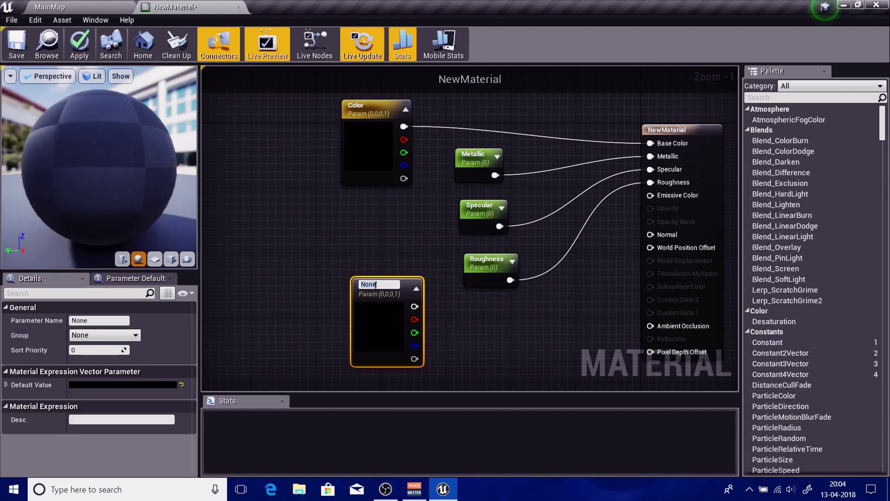
{"action": "type", "text": "Normals"}
{"action": "key", "text": "Return"}
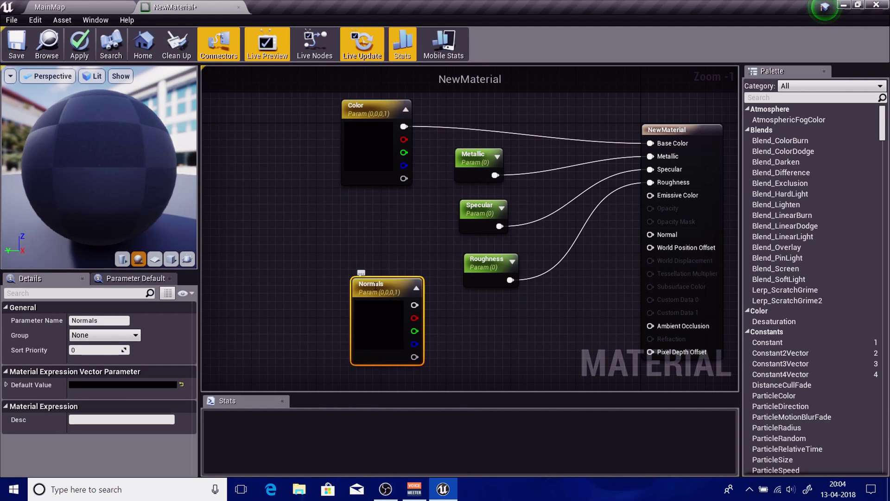
{"action": "left_click_drag", "start_coordinate": [414, 305], "coordinate": [665, 234]}
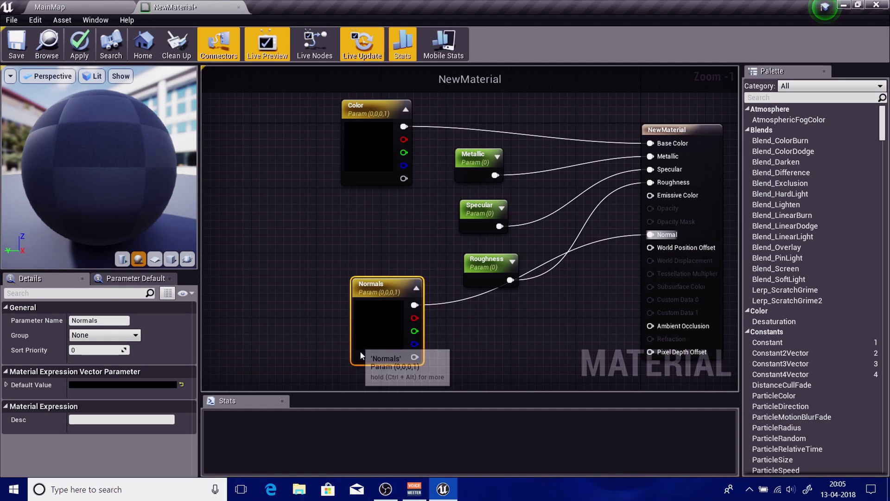
{"action": "left_click_drag", "start_coordinate": [348, 324], "coordinate": [394, 341]}
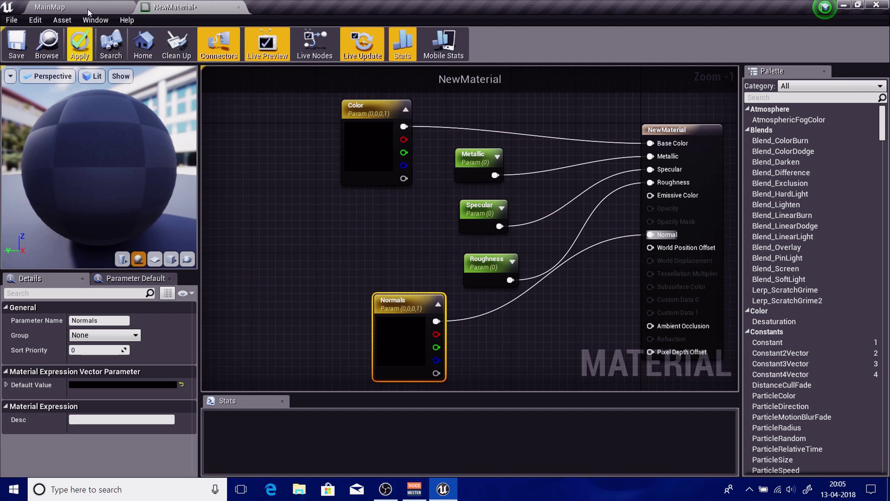
Step: Apply the changes to NewMaterial, and create and open a material instance of it in the Content folder
{"action": "left_click", "coordinate": [79, 44]}
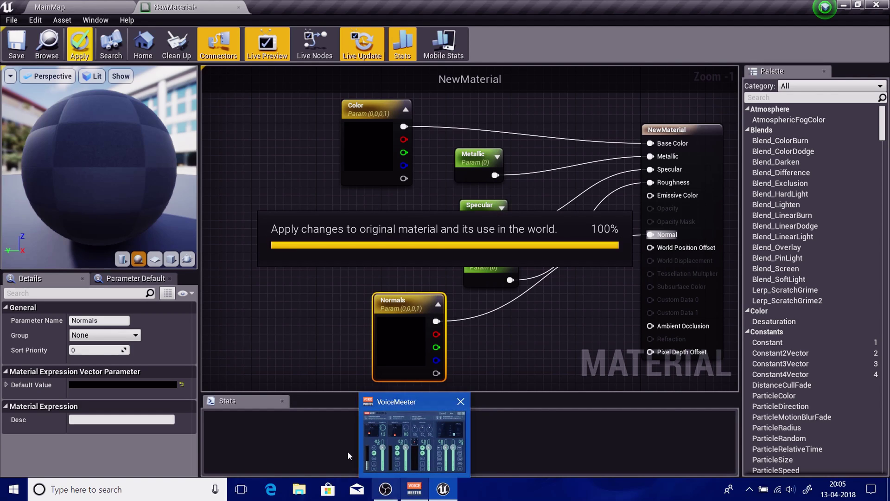
{"action": "mouse_move", "coordinate": [408, 496]}
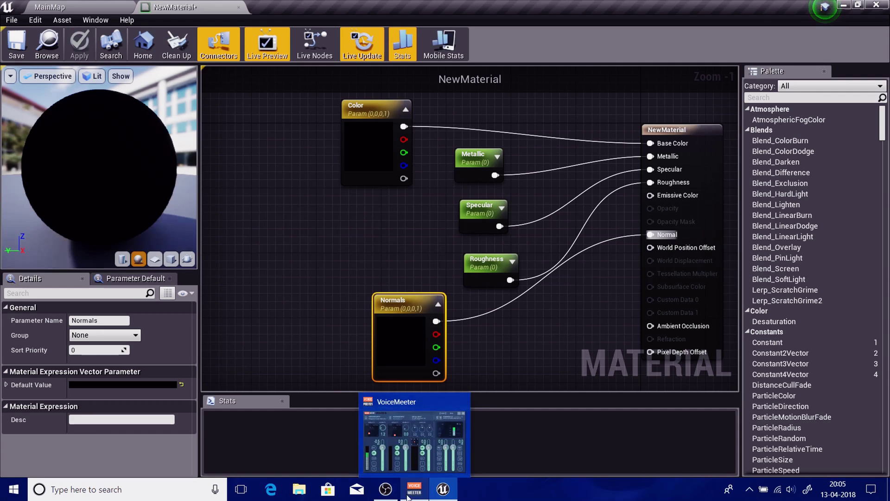
{"action": "left_click", "coordinate": [84, 4]}
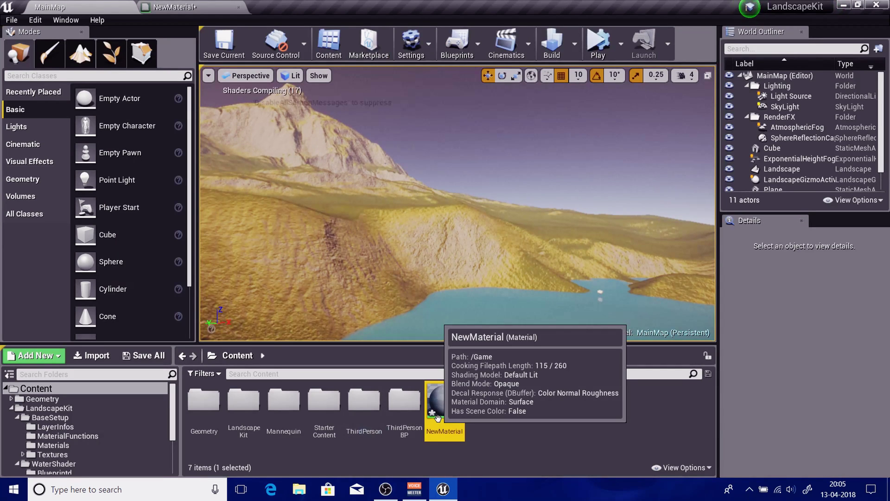
{"action": "left_click", "coordinate": [468, 153]}
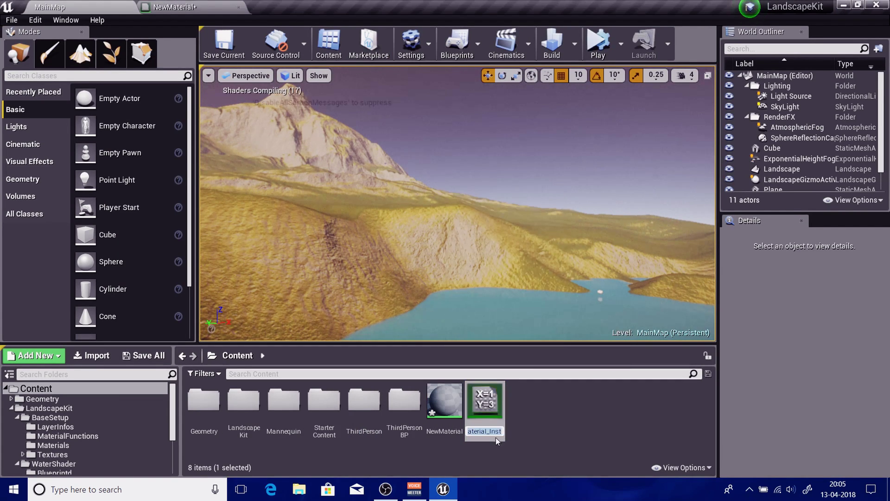
{"action": "double_click", "coordinate": [486, 399]}
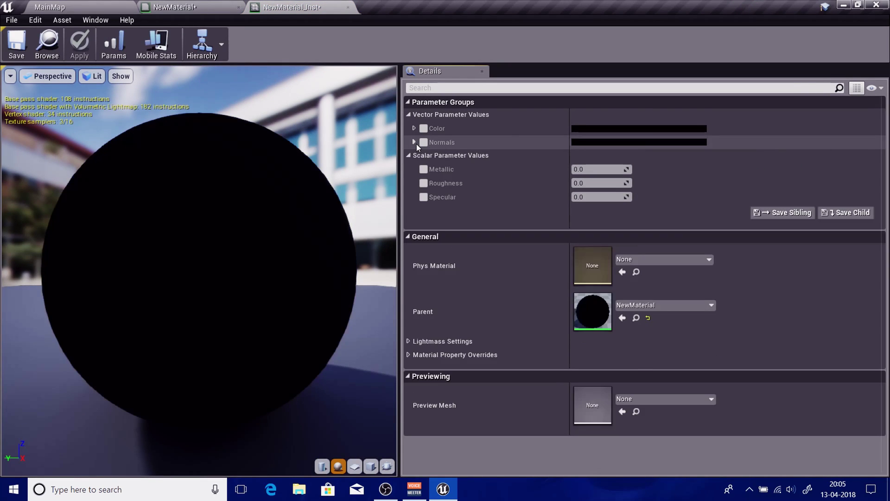
Step: Examine how the new instance groups its vector and scalar parameters, and return to the NewMaterial graph
{"action": "left_click", "coordinate": [415, 143]}
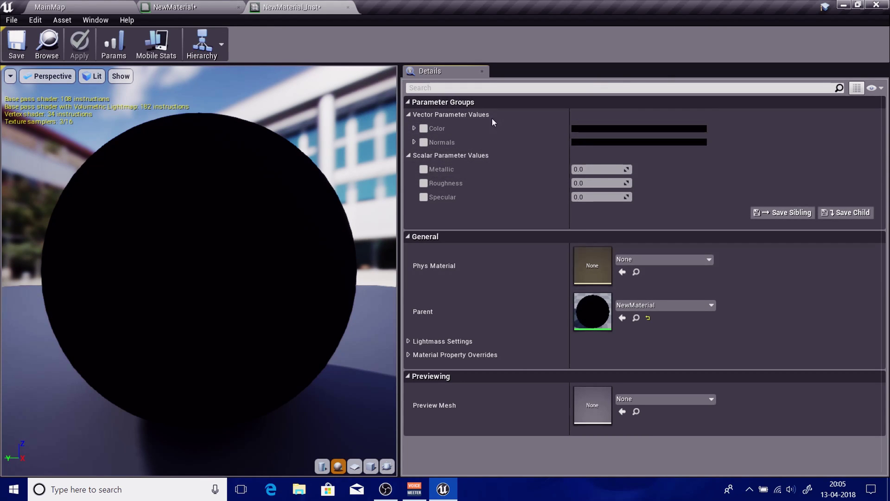
{"action": "left_click", "coordinate": [186, 7]}
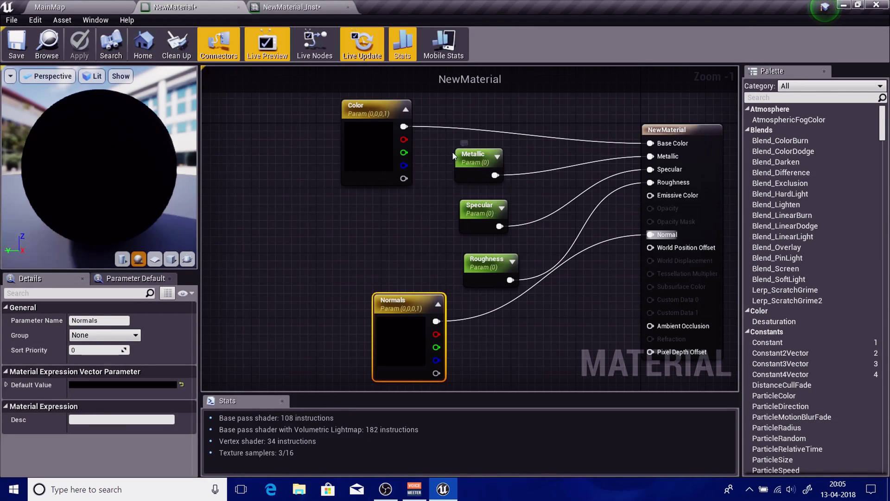
Step: Select the three scalar parameter nodes for comparison, return to NewMaterial_Inst, enlarge its preview area and examine the sphere and parameter groups
{"action": "left_click_drag", "start_coordinate": [452, 152], "coordinate": [529, 297]}
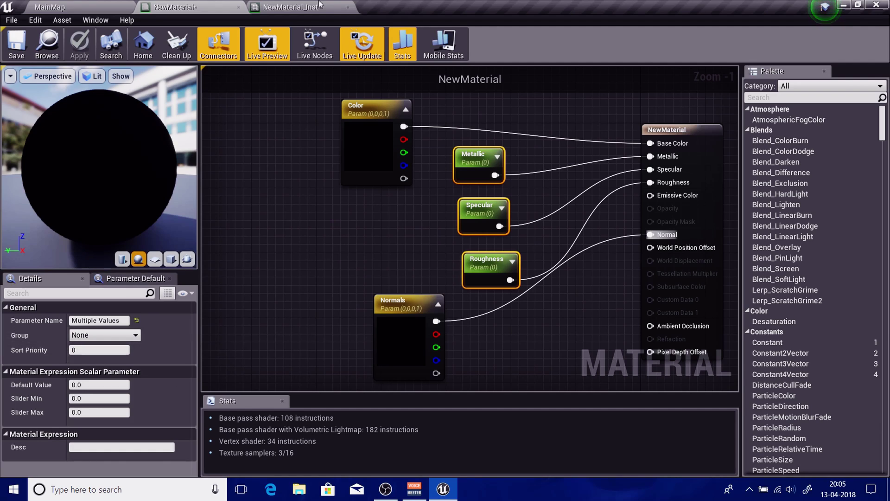
{"action": "left_click", "coordinate": [330, 9]}
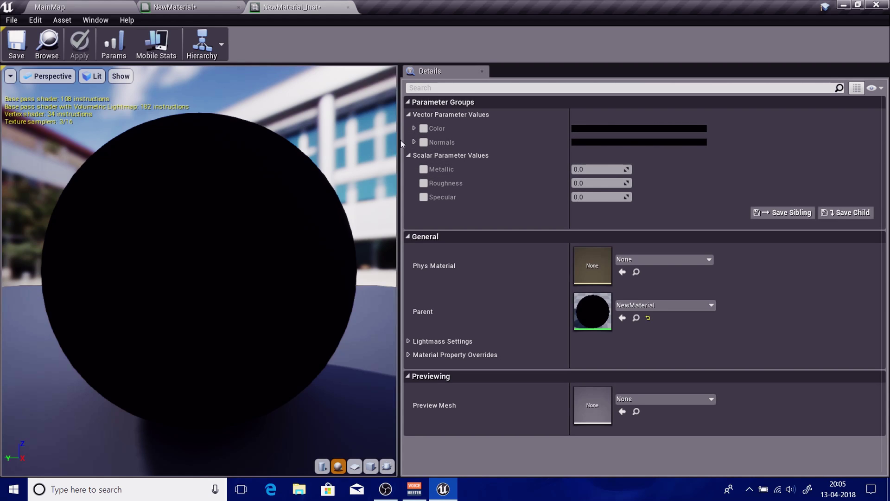
{"action": "left_click_drag", "start_coordinate": [399, 153], "coordinate": [293, 162]}
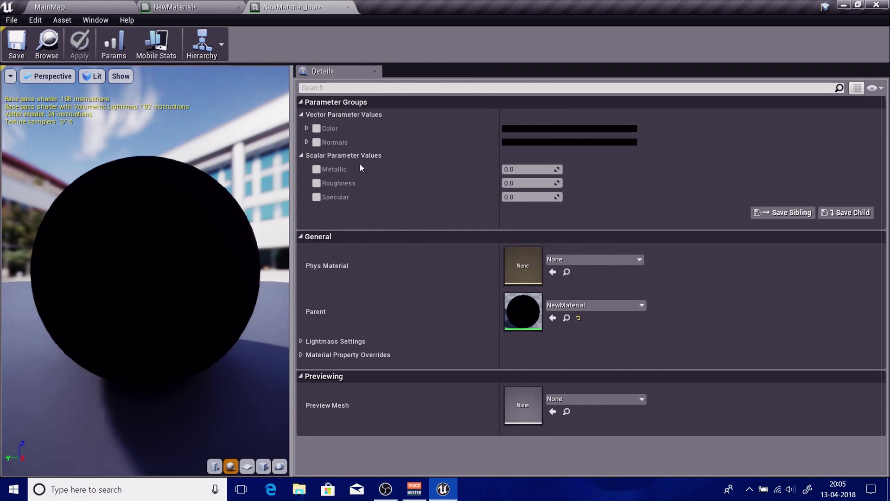
{"action": "left_click_drag", "start_coordinate": [360, 163], "coordinate": [377, 165]}
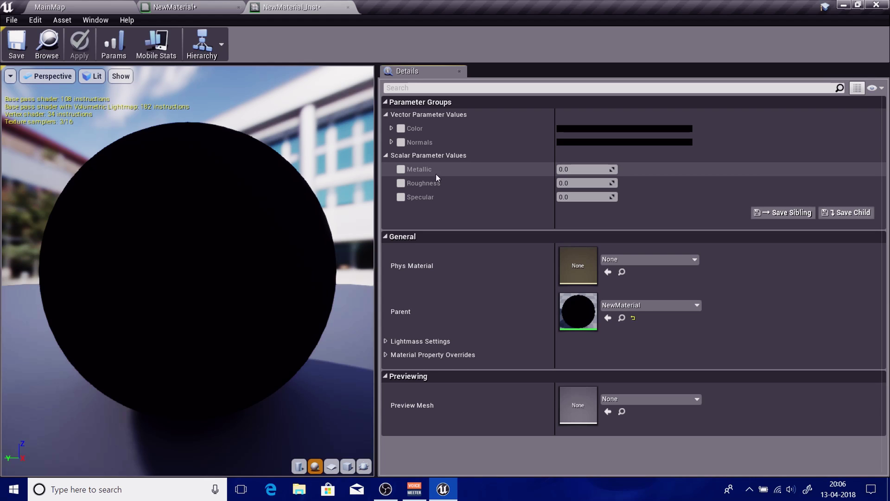
{"action": "left_click_drag", "start_coordinate": [378, 222], "coordinate": [523, 274]}
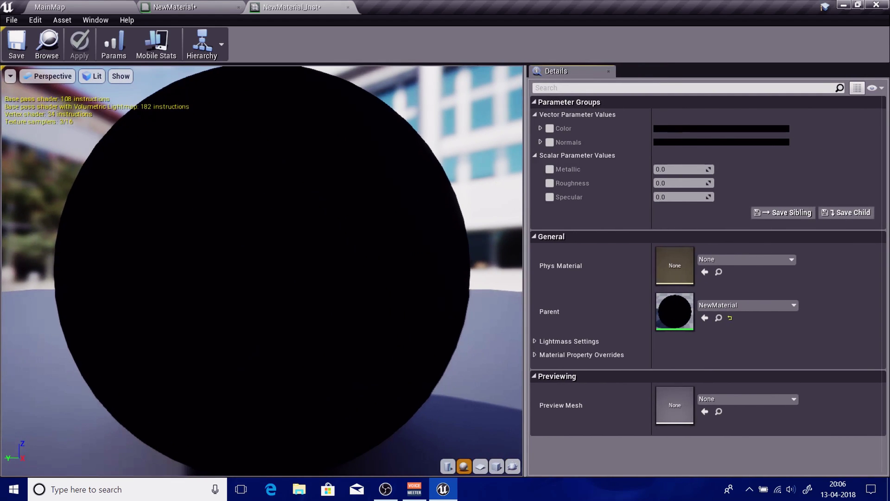
{"action": "scroll", "coordinate": [416, 317], "scroll_direction": "down", "scroll_amount": 6}
{"action": "left_click_drag", "start_coordinate": [416, 319], "coordinate": [468, 404]}
{"action": "mouse_move", "coordinate": [416, 319]}
{"action": "right_mouse_down"}
{"action": "mouse_move", "coordinate": [415, 260]}
{"action": "mouse_move", "coordinate": [416, 315]}
{"action": "right_mouse_up"}
{"action": "left_click_drag", "start_coordinate": [415, 318], "coordinate": [394, 236]}
{"action": "right_click_drag", "start_coordinate": [416, 319], "coordinate": [416, 292]}
{"action": "left_click_drag", "start_coordinate": [416, 318], "coordinate": [410, 317]}
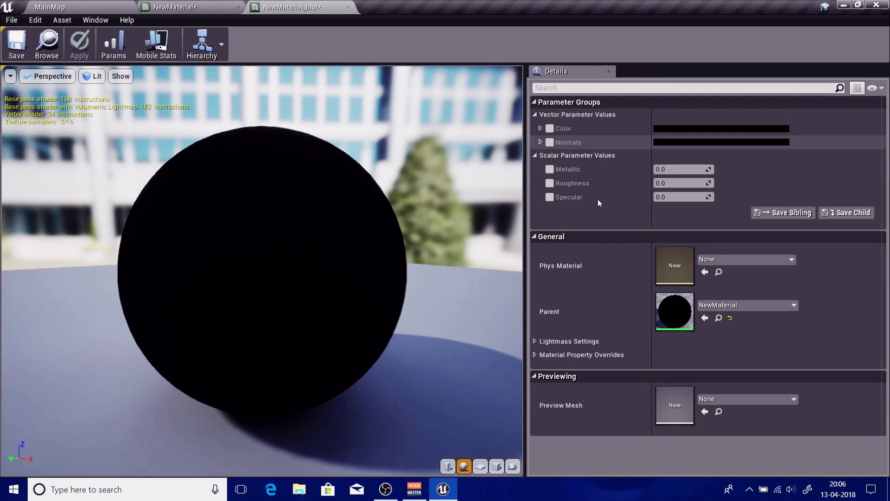
Step: Enable the Metallic, Roughness, Specular and Color parameter overrides in the material instance
{"action": "left_click", "coordinate": [550, 169]}
{"action": "left_click", "coordinate": [550, 183]}
{"action": "left_click", "coordinate": [550, 197]}
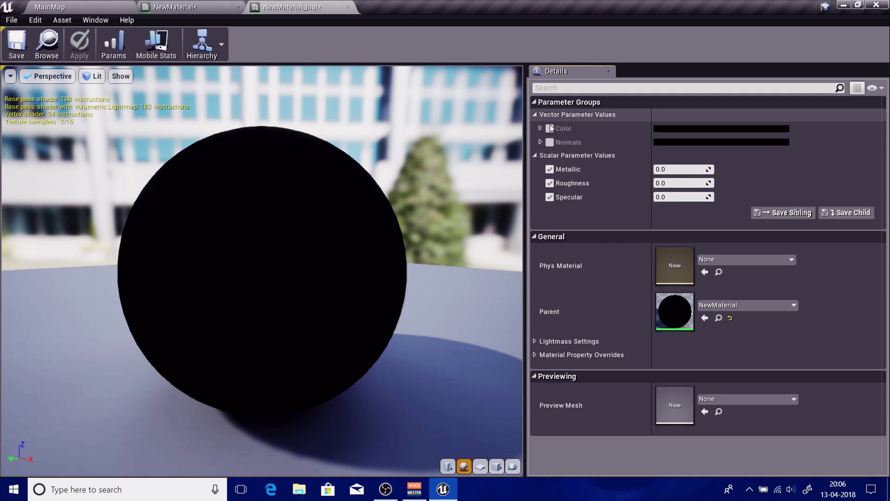
{"action": "left_click", "coordinate": [550, 128]}
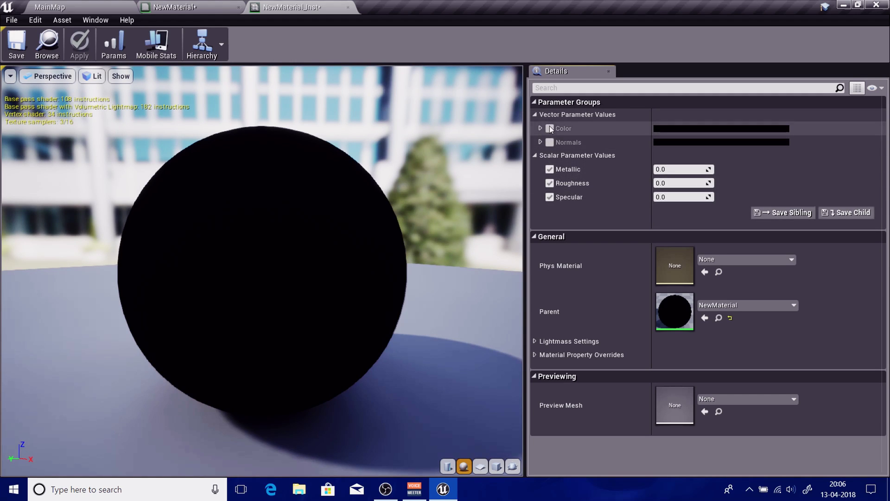
Step: Set the instance's Color to a neutral tone with V 0.5, enable the Normals override, and set Metallic to 1
{"action": "left_click", "coordinate": [658, 128]}
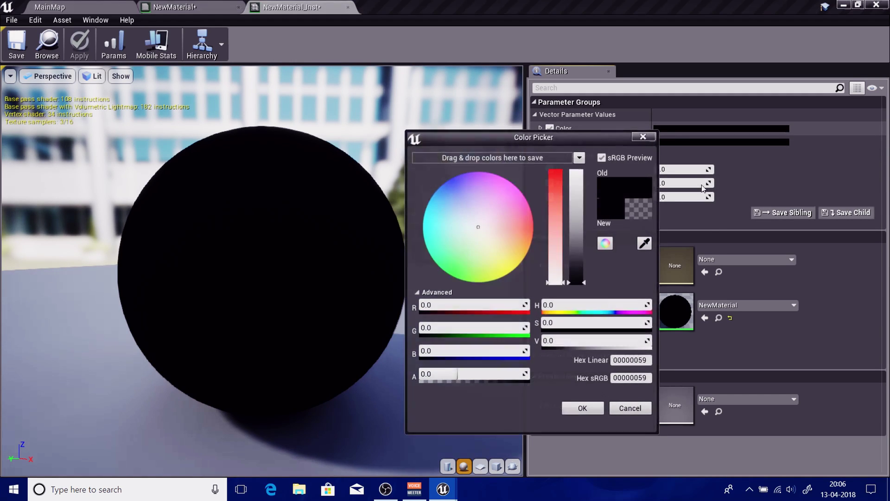
{"action": "left_click", "coordinate": [576, 339]}
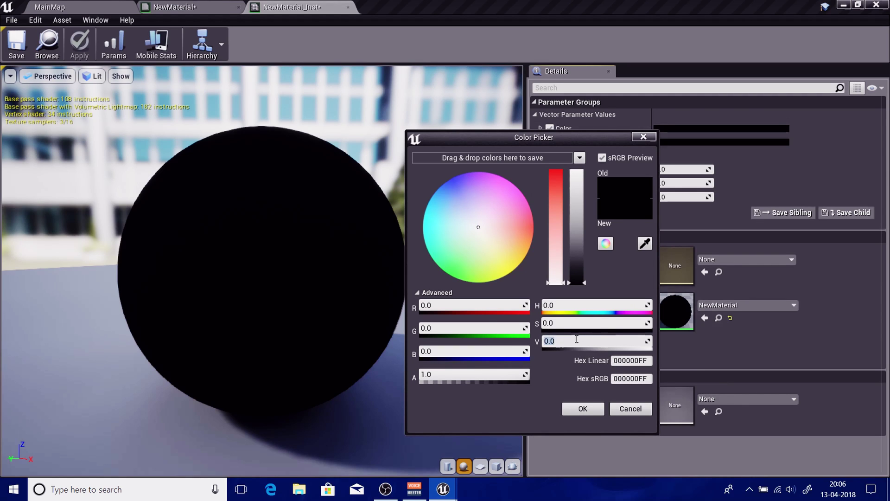
{"action": "type", "text": "0.5"}
{"action": "key", "text": "Return"}
{"action": "left_click", "coordinate": [583, 409]}
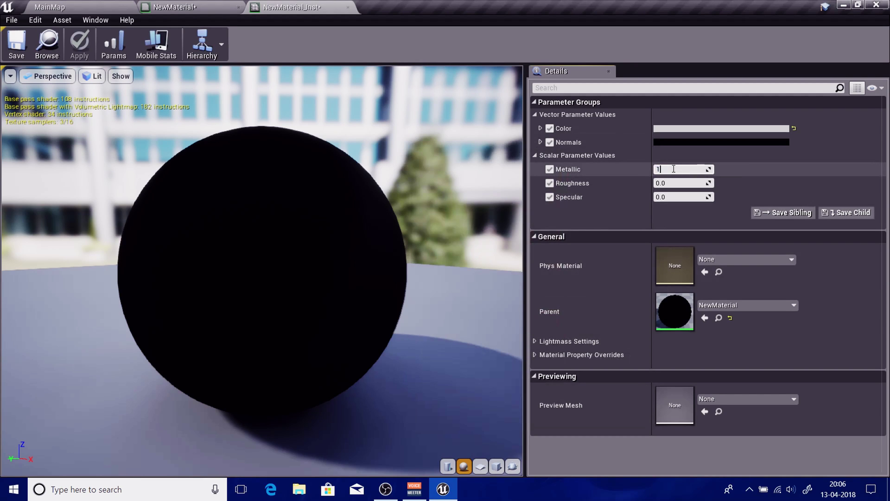
{"action": "key", "text": "Return"}
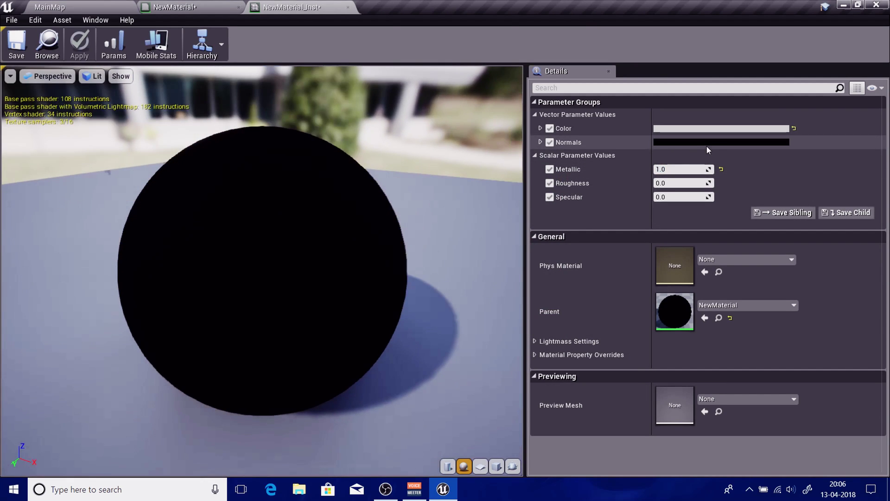
Step: Set the Normals parameter to pure blue by giving its B channel a value of 1
{"action": "left_click", "coordinate": [708, 144]}
{"action": "left_click", "coordinate": [606, 352]}
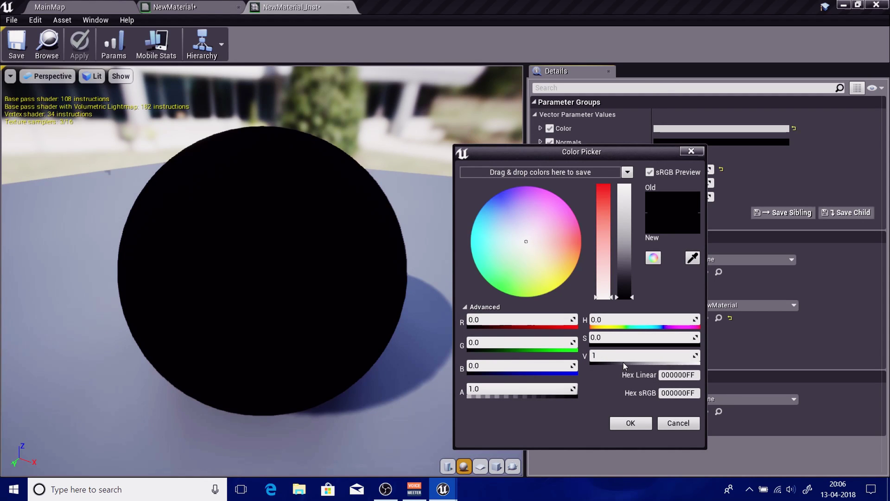
{"action": "key", "text": "BackSpace"}
{"action": "left_click", "coordinate": [490, 367]}
{"action": "type", "text": "1"}
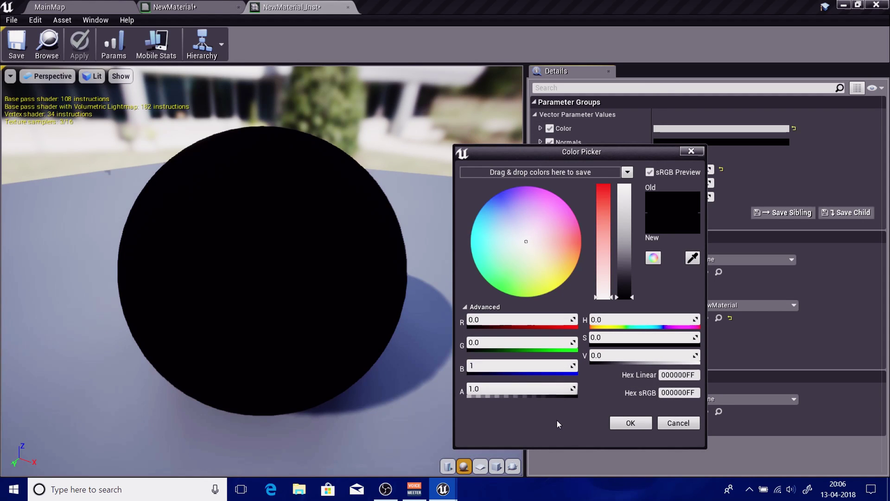
{"action": "key", "text": "Return"}
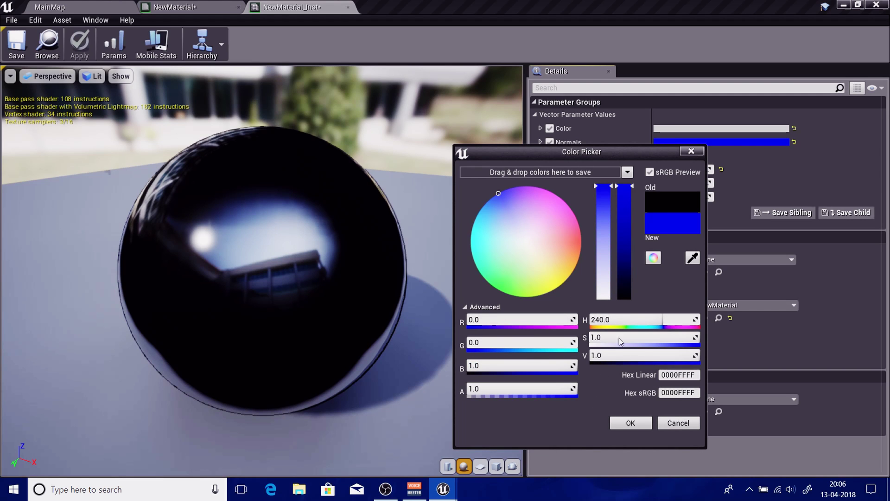
{"action": "left_click", "coordinate": [630, 423]}
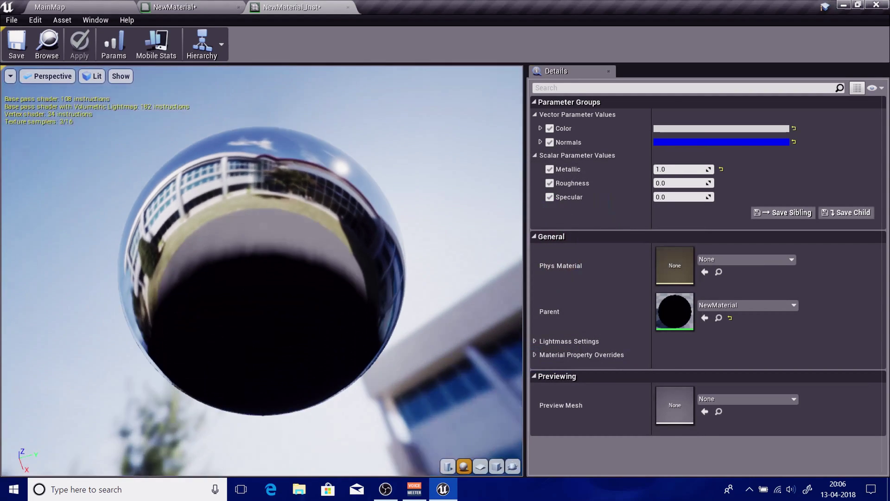
Step: Try a Roughness of about 0.076 and Specular values of 0.5 and 1.0, checking the reflections on the preview sphere
{"action": "mouse_move", "coordinate": [262, 271]}
{"action": "left_mouse_down"}
{"action": "mouse_move", "coordinate": [278, 223]}
{"action": "mouse_move", "coordinate": [269, 371]}
{"action": "mouse_move", "coordinate": [257, 271]}
{"action": "left_mouse_up"}
{"action": "mouse_move", "coordinate": [681, 182]}
{"action": "left_mouse_down"}
{"action": "mouse_move", "coordinate": [719, 183]}
{"action": "mouse_move", "coordinate": [683, 183]}
{"action": "left_mouse_up"}
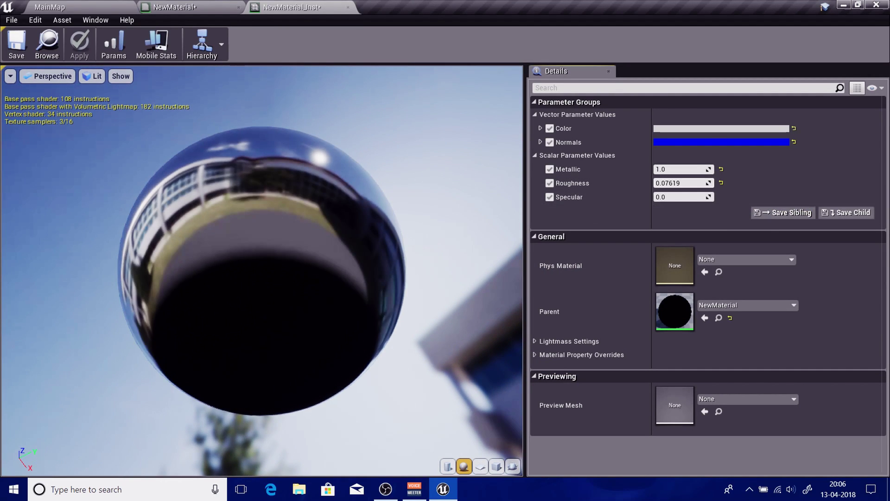
{"action": "left_click_drag", "start_coordinate": [262, 271], "coordinate": [339, 467]}
{"action": "left_click_drag", "start_coordinate": [302, 302], "coordinate": [448, 294]}
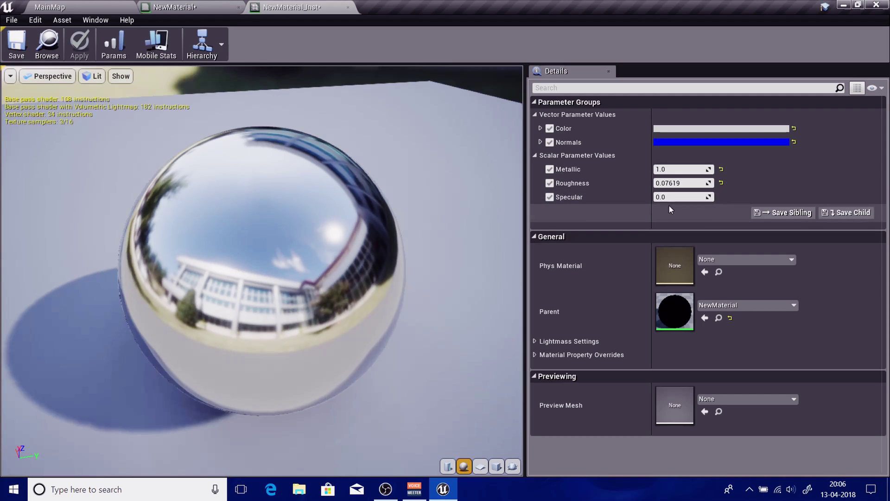
{"action": "left_click", "coordinate": [655, 196]}
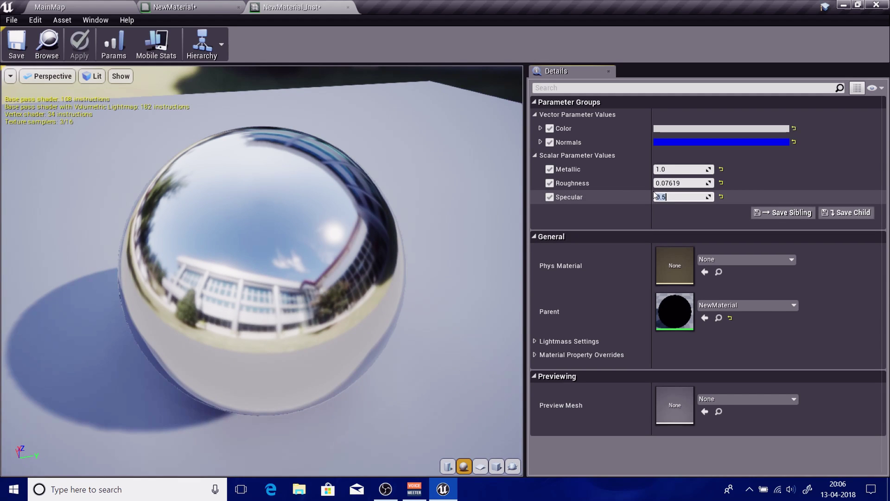
{"action": "left_click_drag", "start_coordinate": [425, 231], "coordinate": [456, 320]}
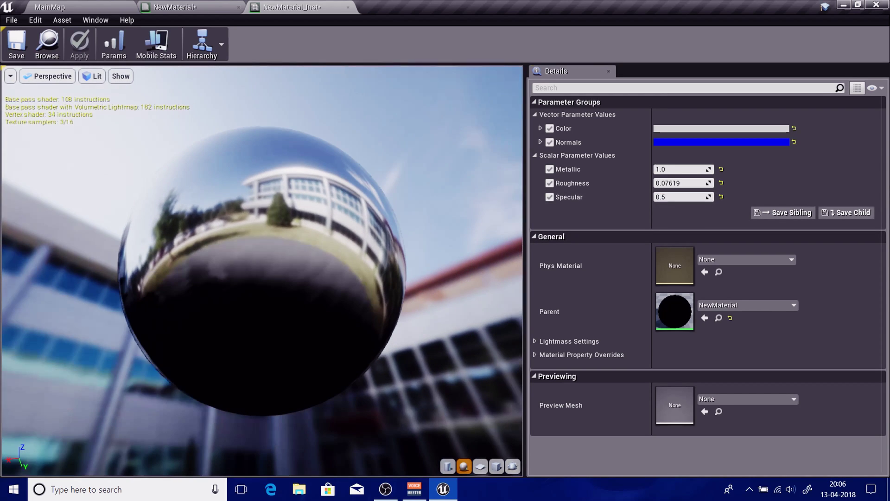
{"action": "left_click", "coordinate": [658, 196]}
{"action": "key", "text": "Return"}
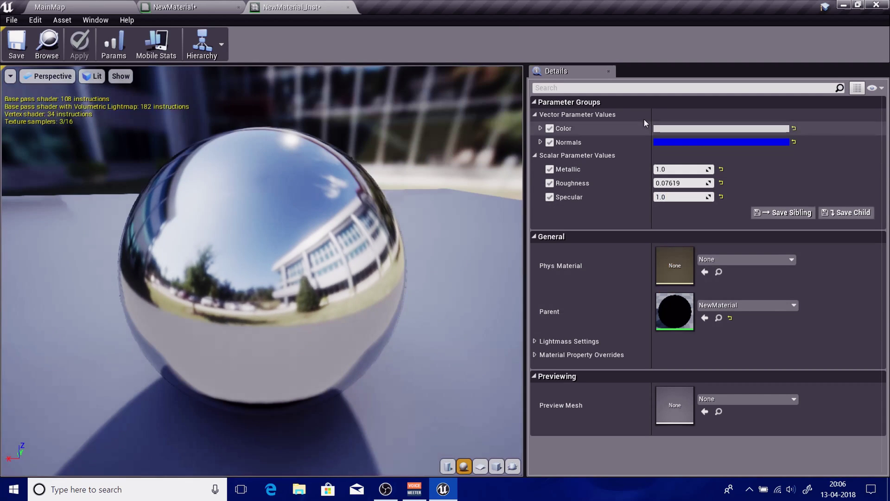
Step: Try a Roughness of about -2.58, reset Roughness and Specular to their defaults, and inspect the preview sphere
{"action": "mouse_move", "coordinate": [681, 182]}
{"action": "left_mouse_down"}
{"action": "mouse_move", "coordinate": [710, 182]}
{"action": "mouse_move", "coordinate": [672, 183]}
{"action": "left_mouse_up"}
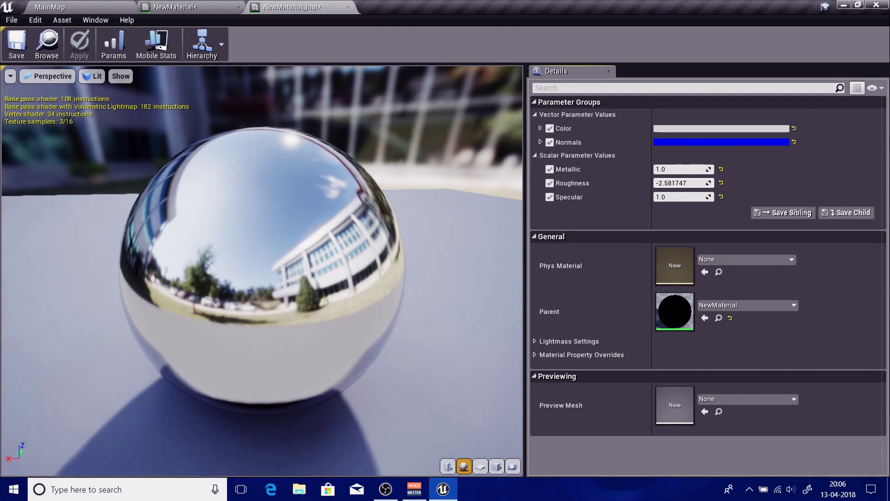
{"action": "left_click", "coordinate": [721, 182]}
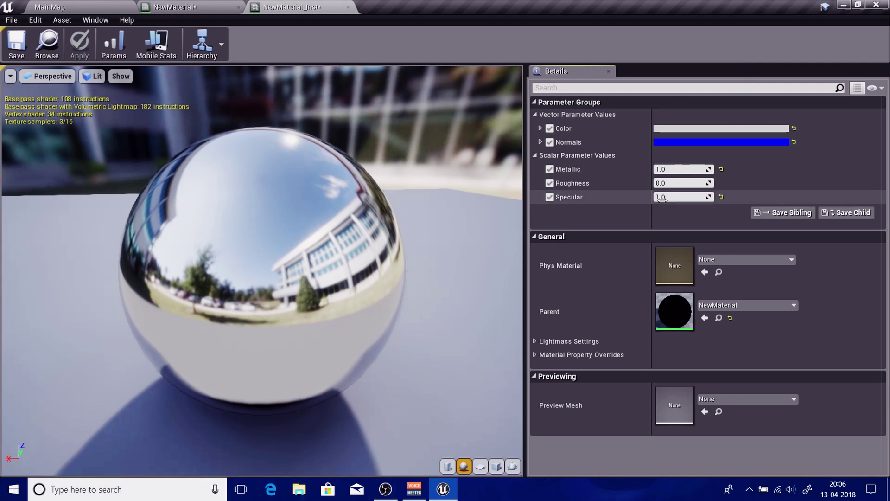
{"action": "left_click", "coordinate": [720, 197]}
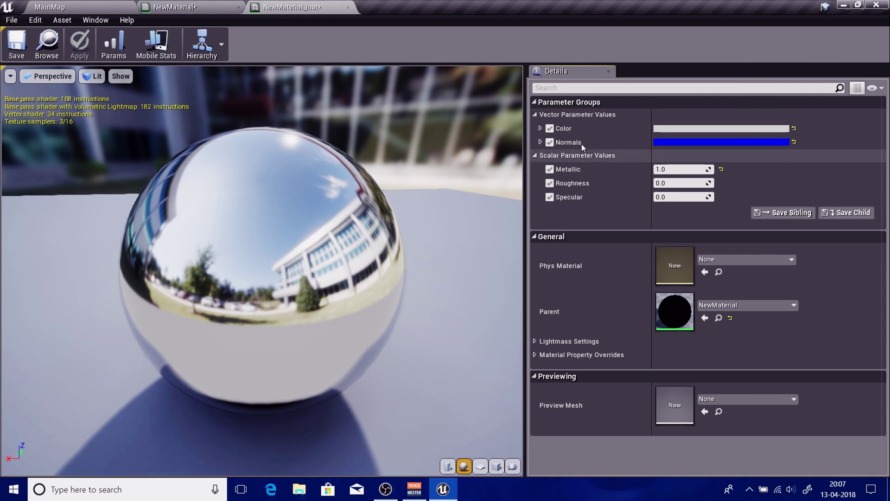
{"action": "left_click_drag", "start_coordinate": [262, 271], "coordinate": [403, 206]}
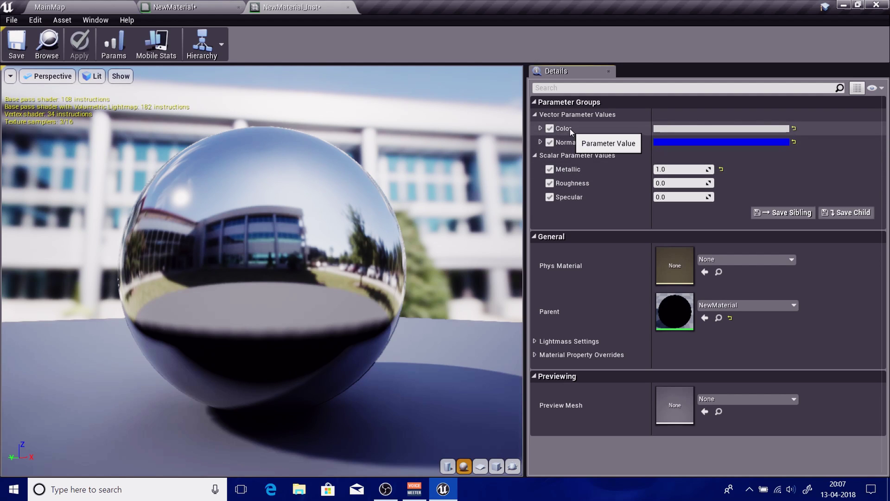
Step: Return to the NewMaterial graph and assign the Color parameter to a new group named BaseColor
{"action": "left_click", "coordinate": [211, 8]}
{"action": "right_click_drag", "start_coordinate": [340, 257], "coordinate": [287, 269]}
{"action": "left_click", "coordinate": [307, 207]}
{"action": "left_click", "coordinate": [384, 144]}
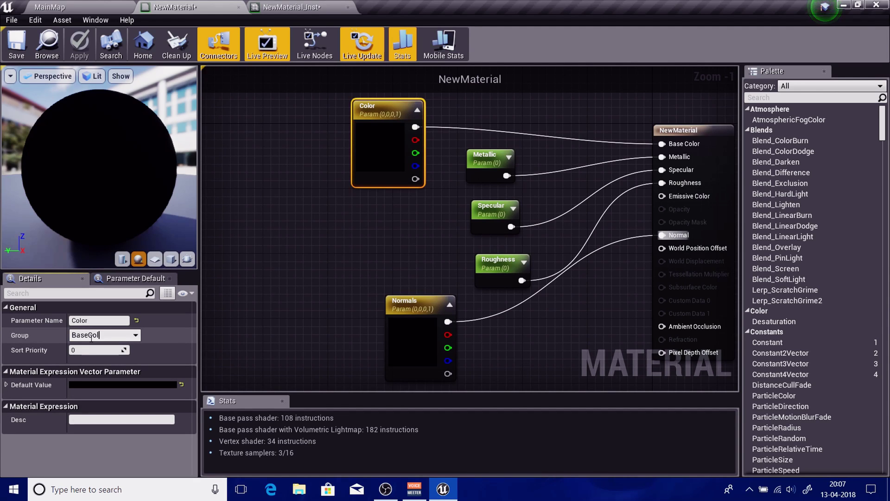
{"action": "left_click", "coordinate": [91, 334]}
{"action": "type", "text": "BaseColor"}
{"action": "key", "text": "Return"}
Step: Assign the Normals parameter to a new group named Normals
{"action": "left_click", "coordinate": [403, 306]}
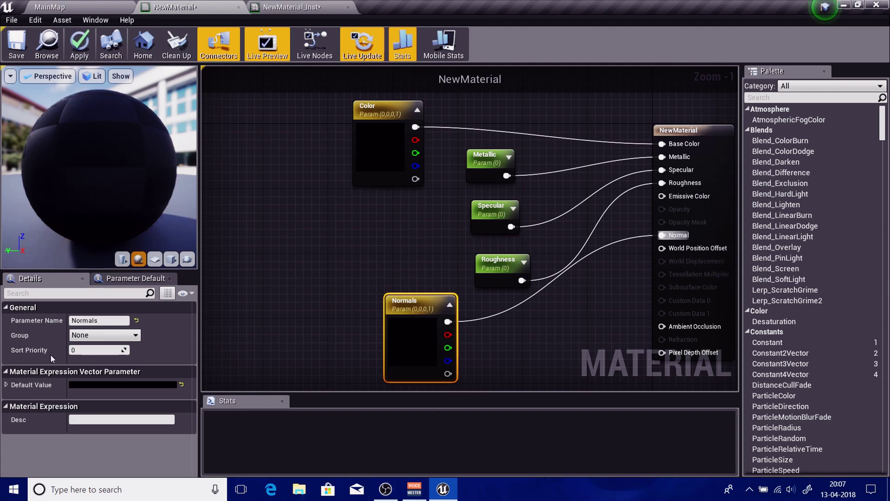
{"action": "left_click", "coordinate": [85, 337]}
{"action": "type", "text": "Normals"}
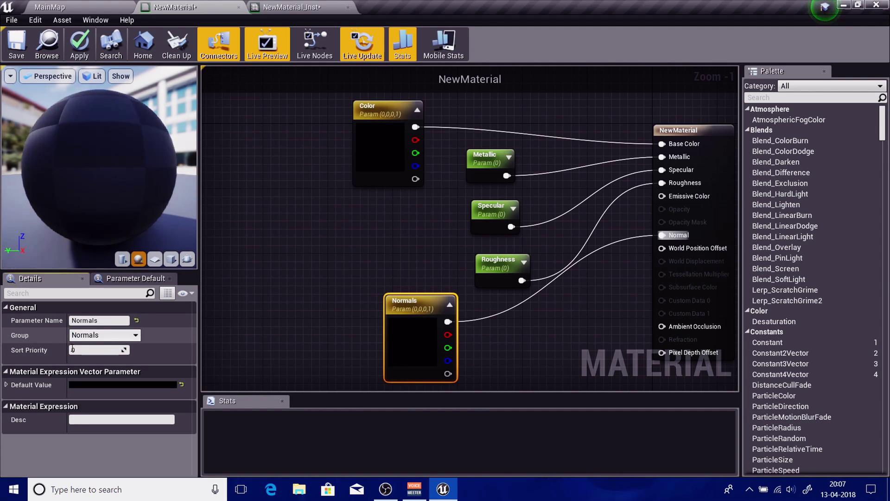
{"action": "key", "text": "Return"}
Step: Assign the Metallic, Specular and Roughness parameters together to a new group named DefaultConstants
{"action": "left_click_drag", "start_coordinate": [479, 185], "coordinate": [507, 280]}
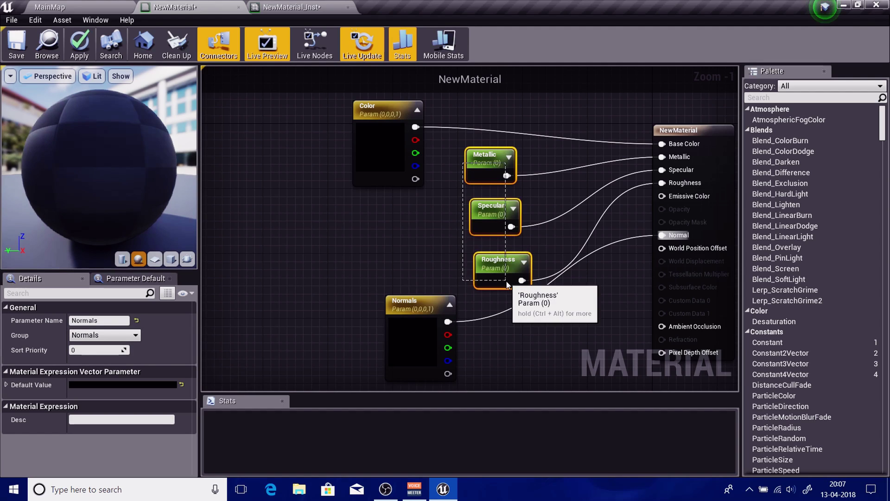
{"action": "left_click", "coordinate": [74, 335]}
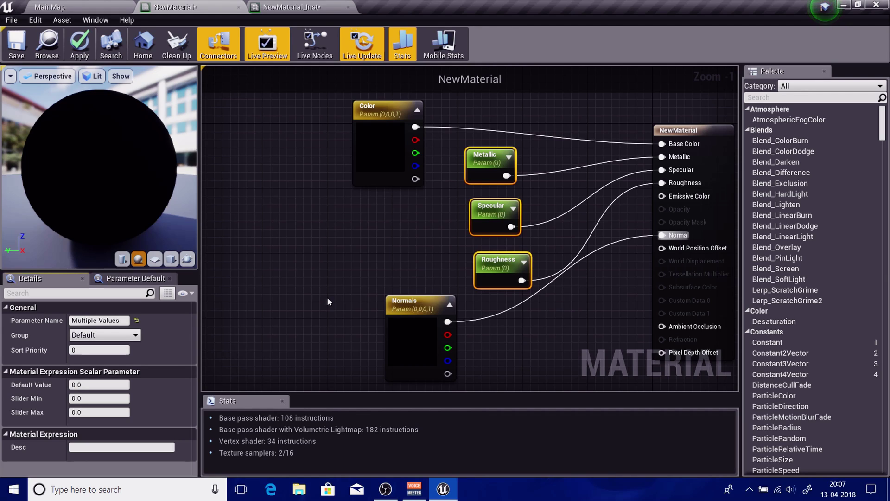
{"action": "type", "text": "stant"}
{"action": "key", "text": "Return"}
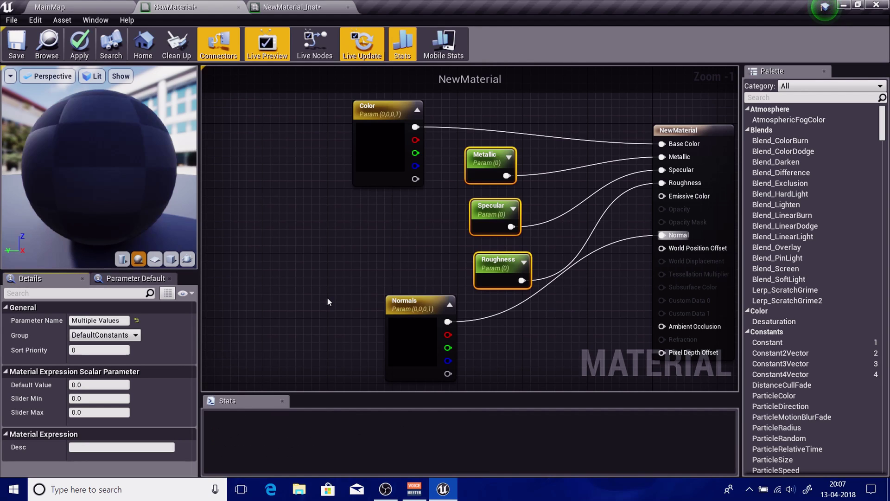
Step: Save NewMaterial and check the new parameter groups in NewMaterial_Inst, collapsing and expanding the BaseColor group
{"action": "left_click", "coordinate": [328, 301]}
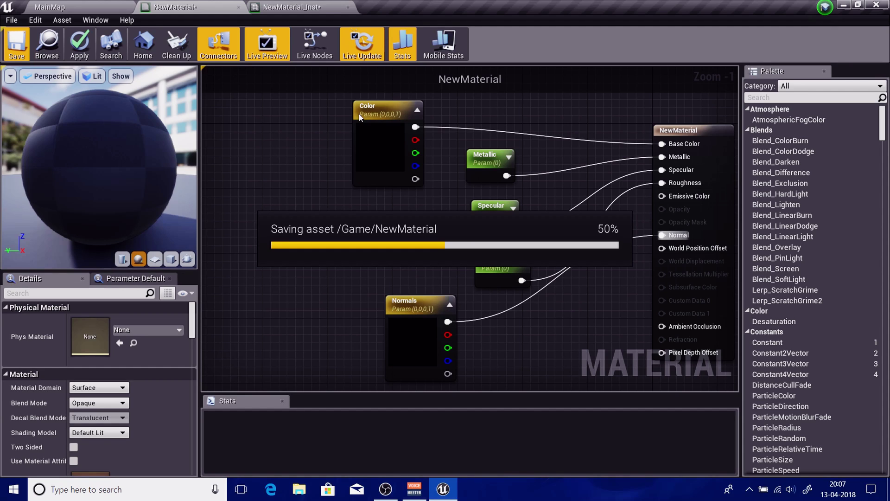
{"action": "left_click", "coordinate": [320, 4]}
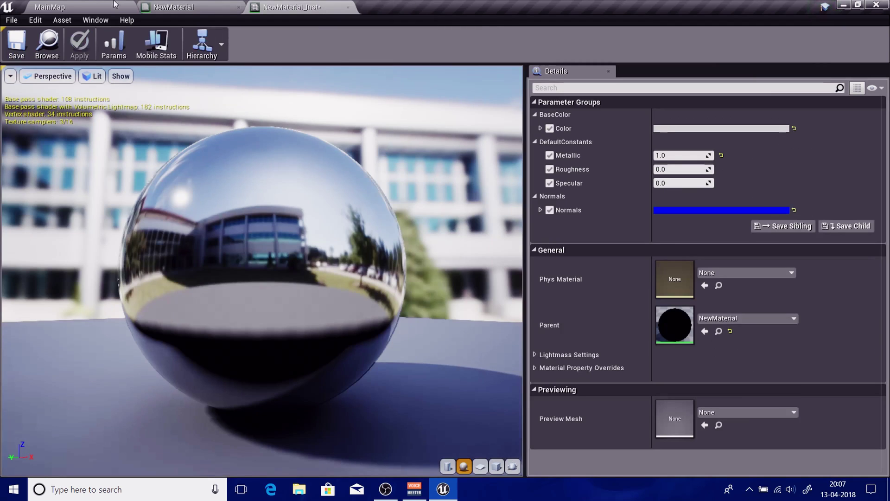
{"action": "left_click", "coordinate": [550, 117]}
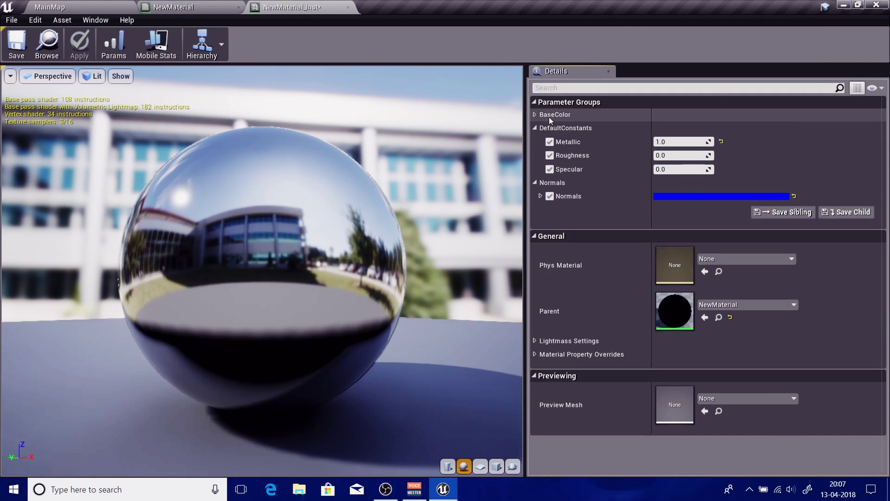
{"action": "left_click", "coordinate": [535, 116]}
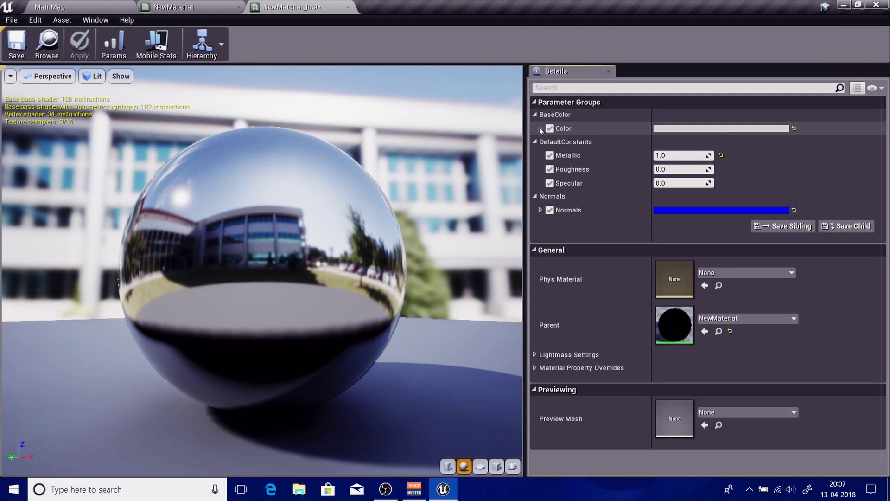
Step: Collapse and expand the DefaultConstants and Normals groups in NewMaterial_Inst to check how their parameters are organised
{"action": "left_click", "coordinate": [534, 142]}
{"action": "left_click", "coordinate": [534, 143]}
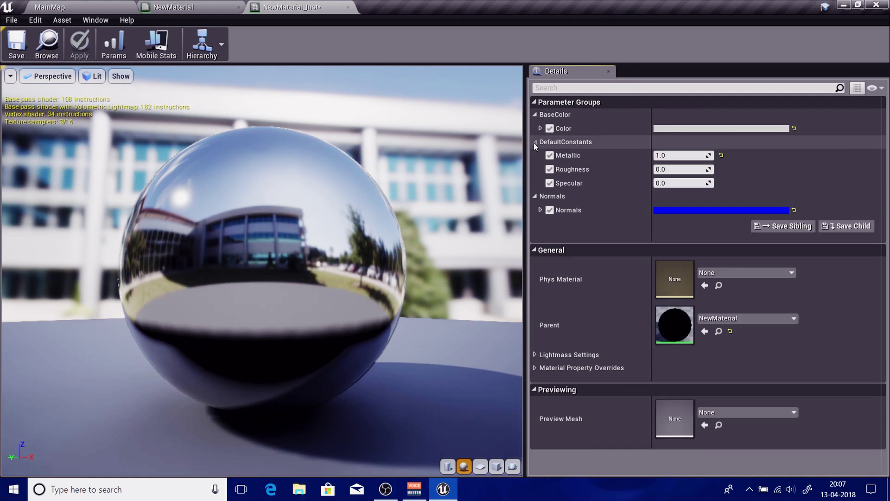
{"action": "left_click", "coordinate": [535, 200]}
{"action": "left_click", "coordinate": [535, 199]}
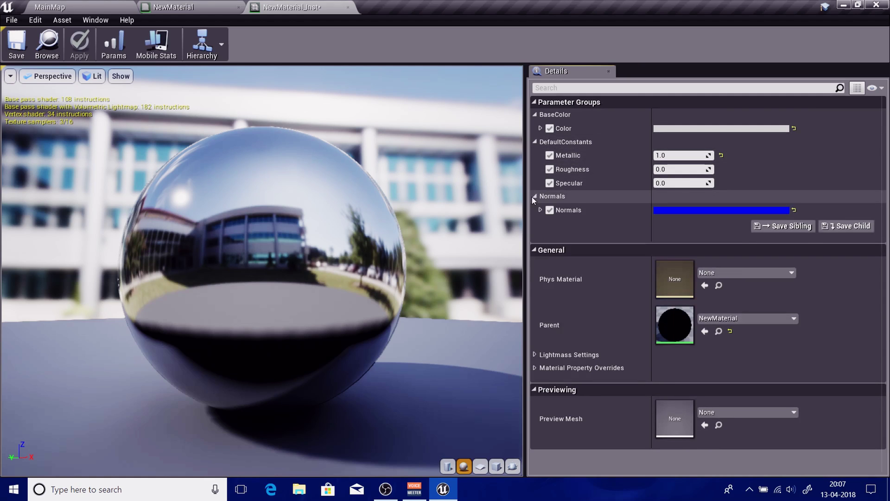
{"action": "left_click", "coordinate": [552, 145]}
{"action": "left_click", "coordinate": [551, 146]}
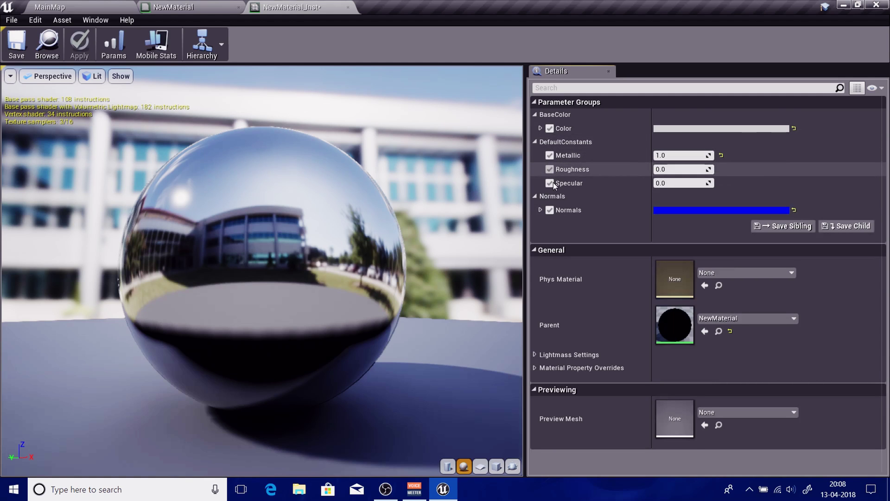
Step: Compare the parameter nodes in the NewMaterial graph with the groups in NewMaterial_Inst, collapsing and expanding the Normals group
{"action": "left_click", "coordinate": [197, 3]}
{"action": "left_click_drag", "start_coordinate": [367, 135], "coordinate": [350, 147]}
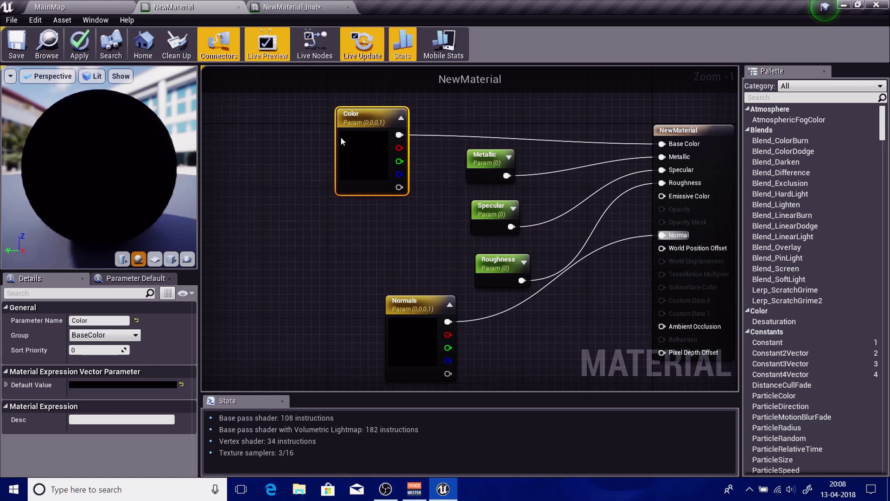
{"action": "left_click", "coordinate": [311, 4]}
{"action": "left_click", "coordinate": [560, 198]}
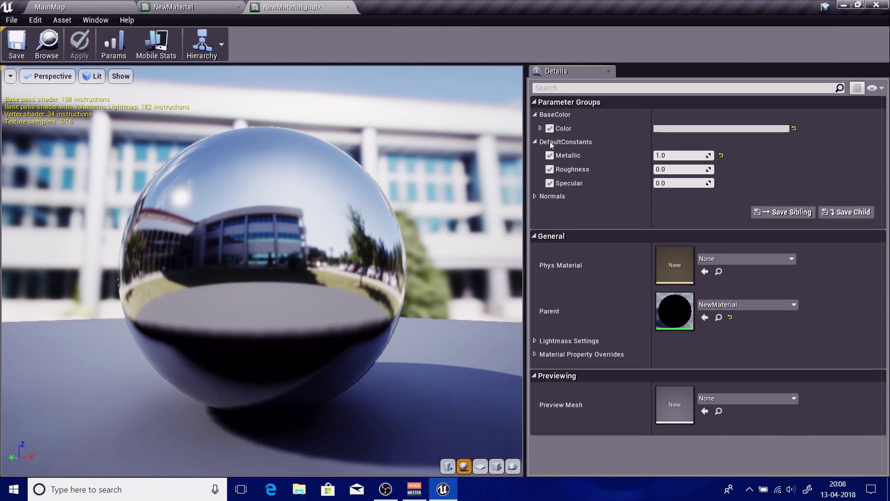
{"action": "left_click", "coordinate": [572, 197]}
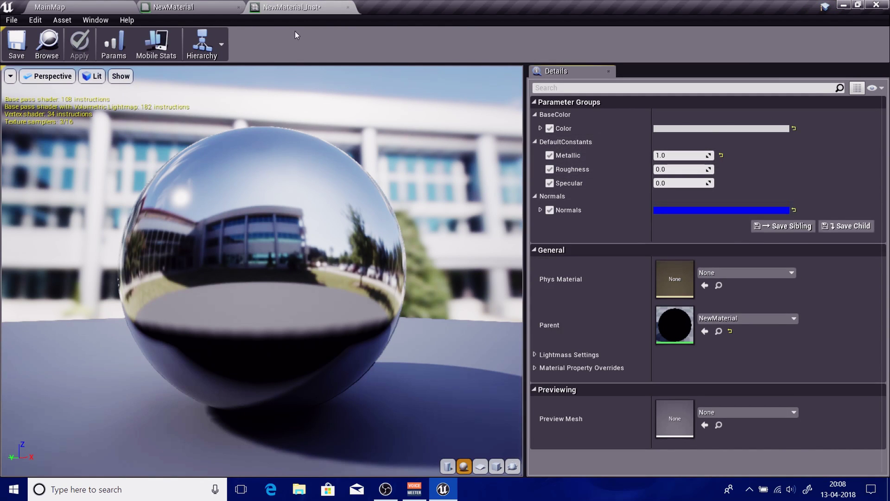
{"action": "left_click", "coordinate": [238, 5]}
{"action": "left_click", "coordinate": [287, 6]}
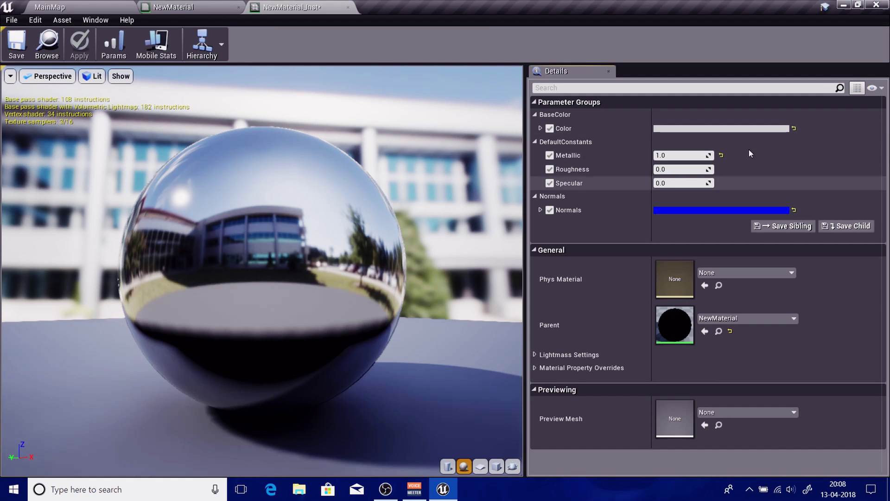
Step: Examine the Color parameter's group and sort priority in the NewMaterial graph and look at NewMaterial_Inst again
{"action": "left_click", "coordinate": [218, 7]}
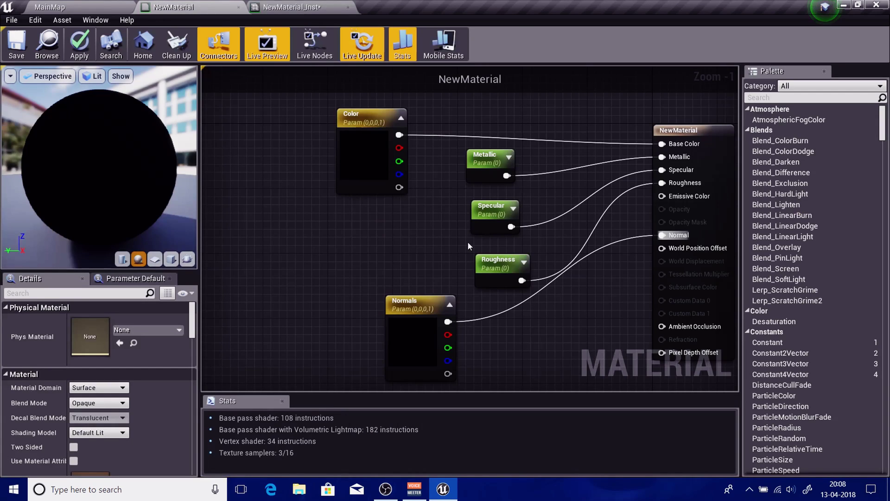
{"action": "right_click_drag", "start_coordinate": [316, 252], "coordinate": [291, 116]}
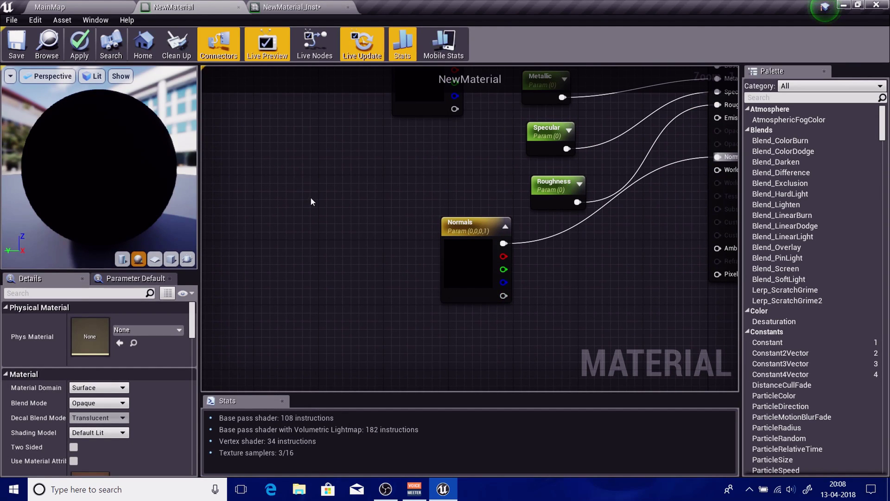
{"action": "right_click_drag", "start_coordinate": [310, 196], "coordinate": [327, 288]}
{"action": "left_click", "coordinate": [413, 154]}
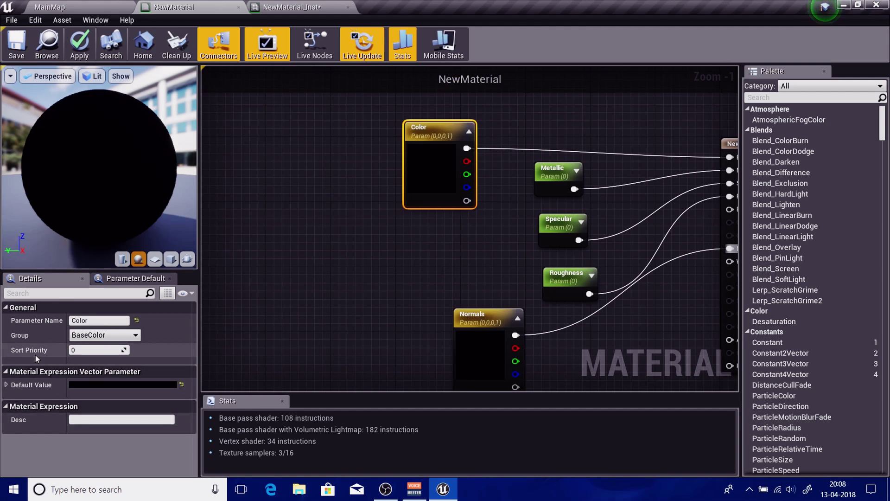
{"action": "right_click_drag", "start_coordinate": [382, 267], "coordinate": [354, 258]}
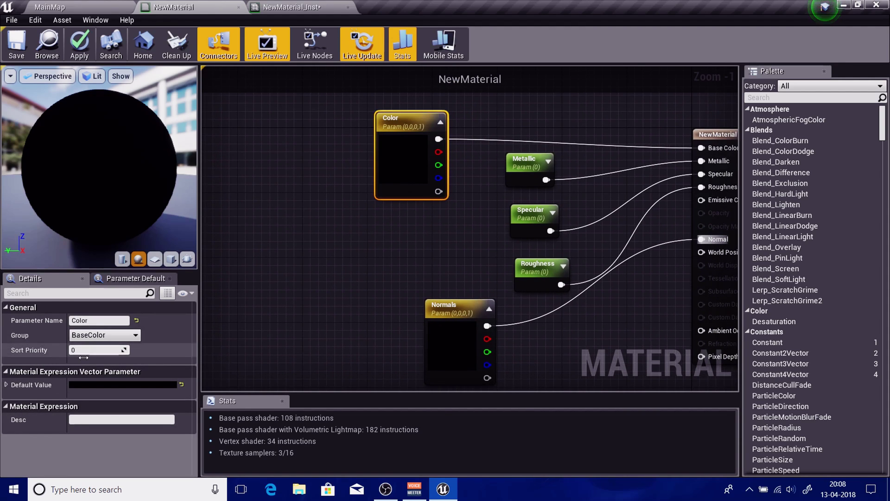
{"action": "left_click", "coordinate": [276, 235]}
{"action": "left_click", "coordinate": [289, 7]}
Step: Return to the NewMaterial graph and set the Normals parameter's sort priority to 1
{"action": "left_click", "coordinate": [206, 7]}
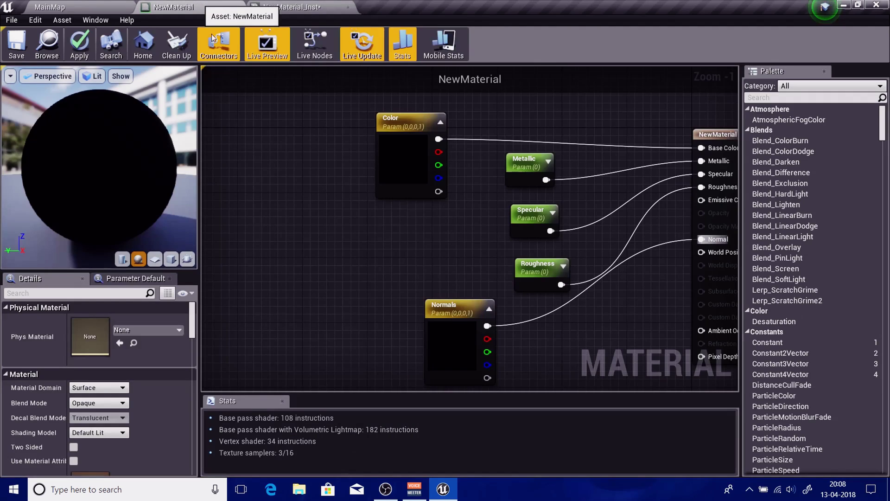
{"action": "right_click_drag", "start_coordinate": [289, 246], "coordinate": [273, 184]}
{"action": "left_click", "coordinate": [413, 271]}
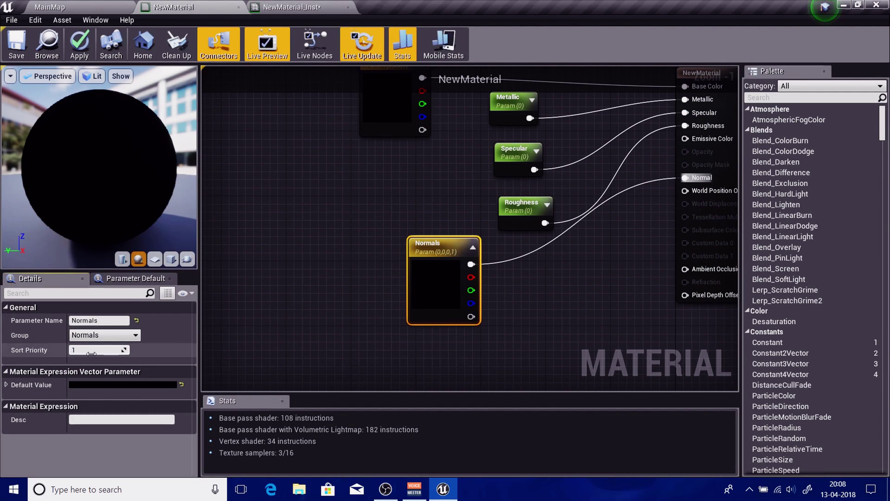
{"action": "left_click", "coordinate": [476, 229]}
Step: Set the sort priority of the Metallic, Specular and Roughness parameters to 2 and save NewMaterial
{"action": "right_click_drag", "start_coordinate": [476, 229], "coordinate": [407, 271]}
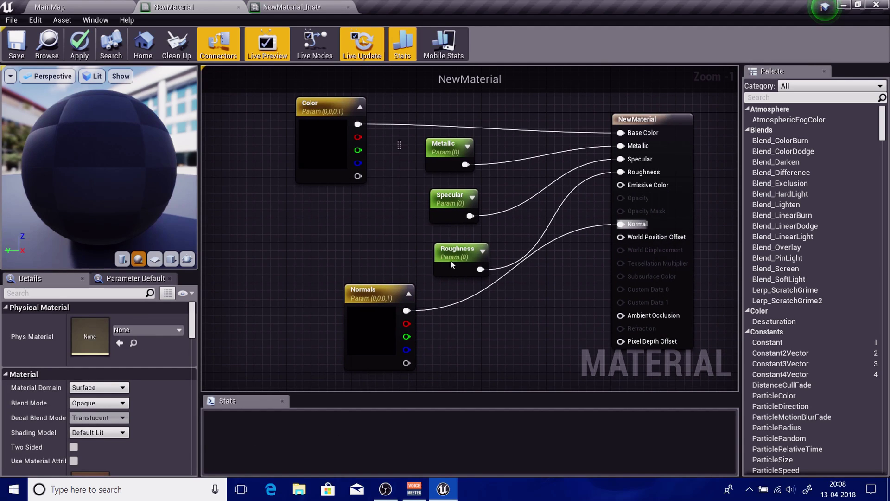
{"action": "left_click_drag", "start_coordinate": [451, 261], "coordinate": [475, 276]}
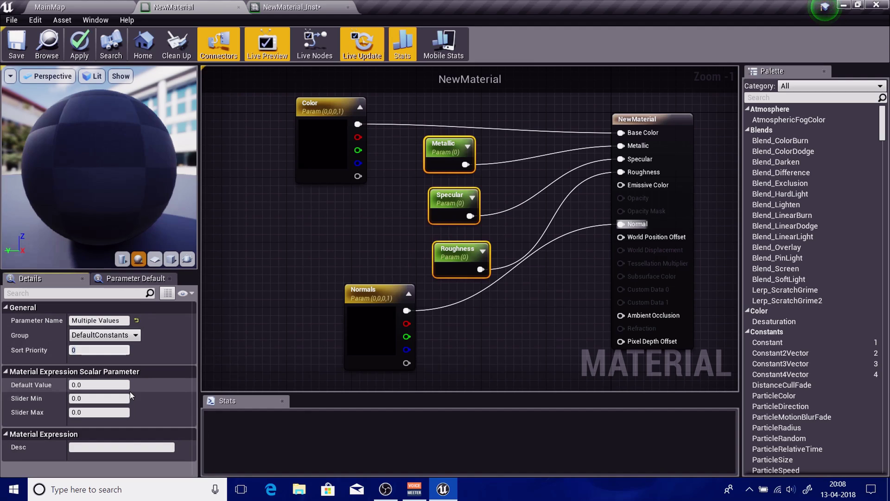
{"action": "type", "text": "2"}
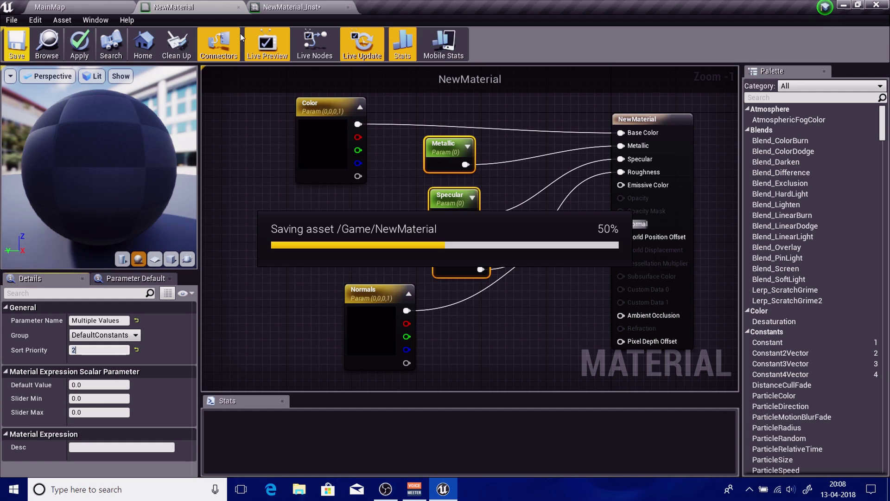
Step: Check the group order in NewMaterial_Inst, close the instance and reopen it from the Content folder
{"action": "left_click", "coordinate": [329, 5]}
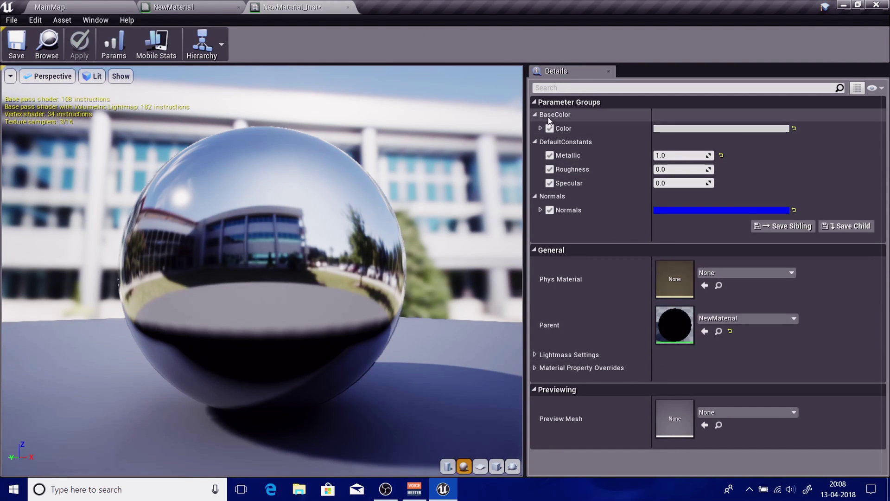
{"action": "left_click", "coordinate": [172, 6]}
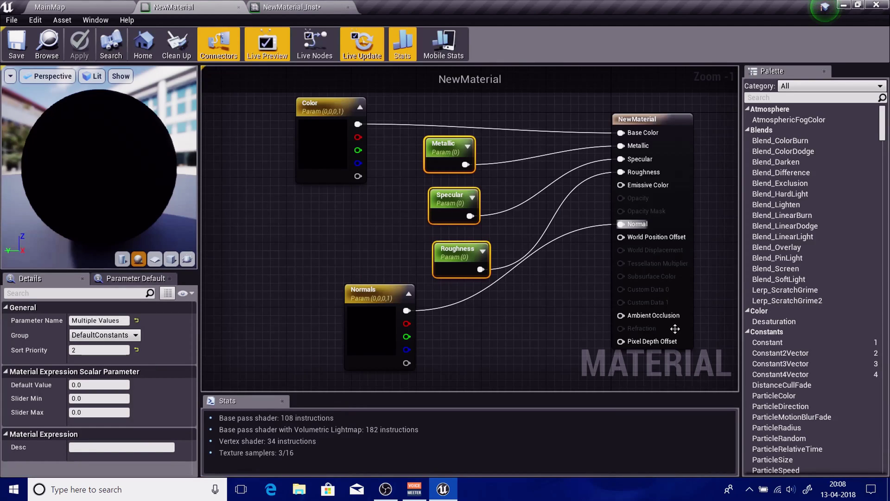
{"action": "right_click_drag", "start_coordinate": [291, 285], "coordinate": [354, 293]}
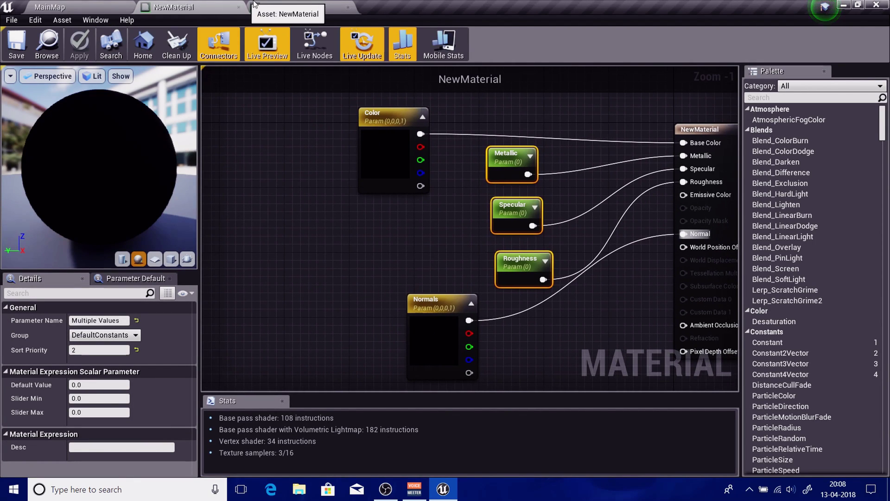
{"action": "left_click", "coordinate": [348, 12]}
{"action": "left_click", "coordinate": [347, 10]}
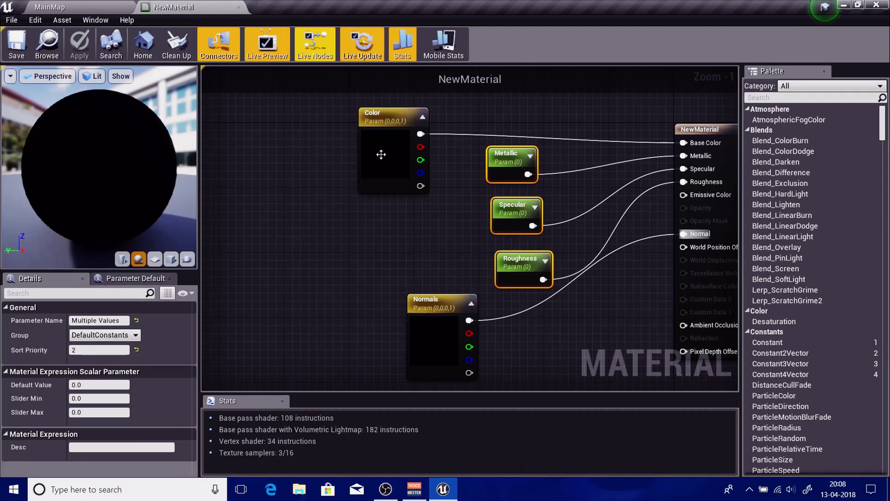
{"action": "left_click", "coordinate": [50, 7]}
{"action": "double_click", "coordinate": [485, 406]}
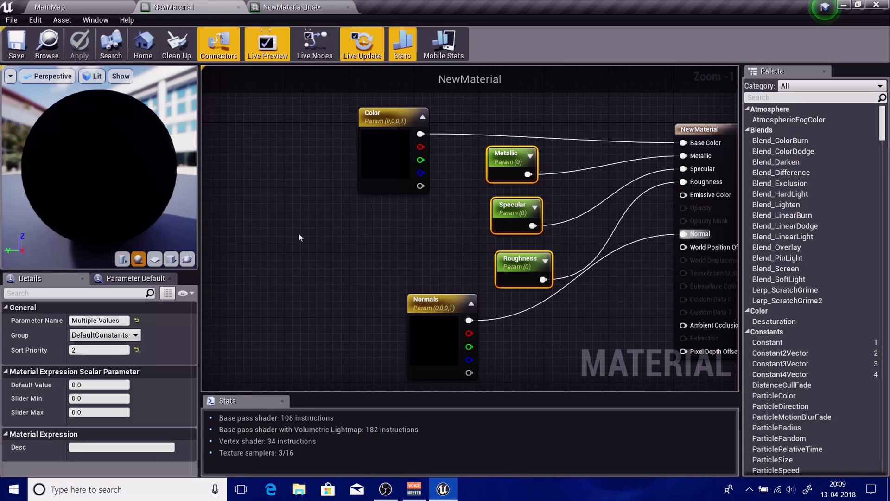
Step: Review the sort priorities of the scalar parameters and the Color parameter in the NewMaterial graph
{"action": "left_click", "coordinate": [185, 7]}
{"action": "scroll", "coordinate": [298, 232], "scroll_direction": "up", "scroll_amount": 2}
{"action": "left_click", "coordinate": [383, 244]}
{"action": "right_click_drag", "start_coordinate": [274, 238], "coordinate": [279, 352]}
{"action": "left_click", "coordinate": [347, 199]}
{"action": "right_click_drag", "start_coordinate": [340, 325], "coordinate": [286, 315]}
{"action": "left_click", "coordinate": [310, 216]}
{"action": "left_click_drag", "start_coordinate": [398, 168], "coordinate": [440, 305]}
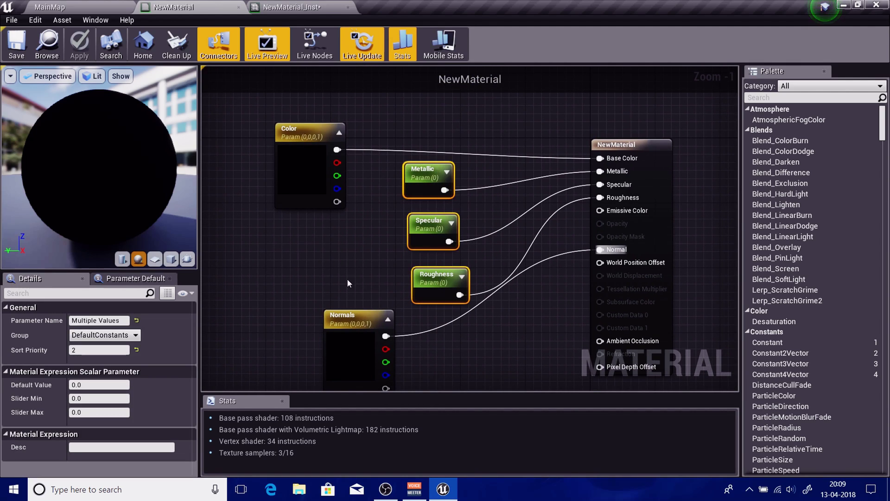
{"action": "left_click", "coordinate": [296, 167]}
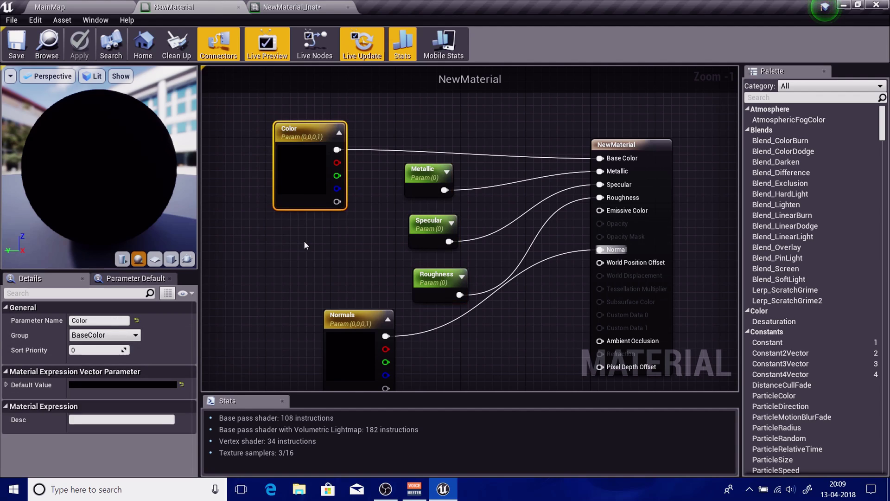
Step: Set the Normals parameter's sort priority to 0 and move the Color node higher in the graph
{"action": "left_click_drag", "start_coordinate": [240, 285], "coordinate": [338, 384]}
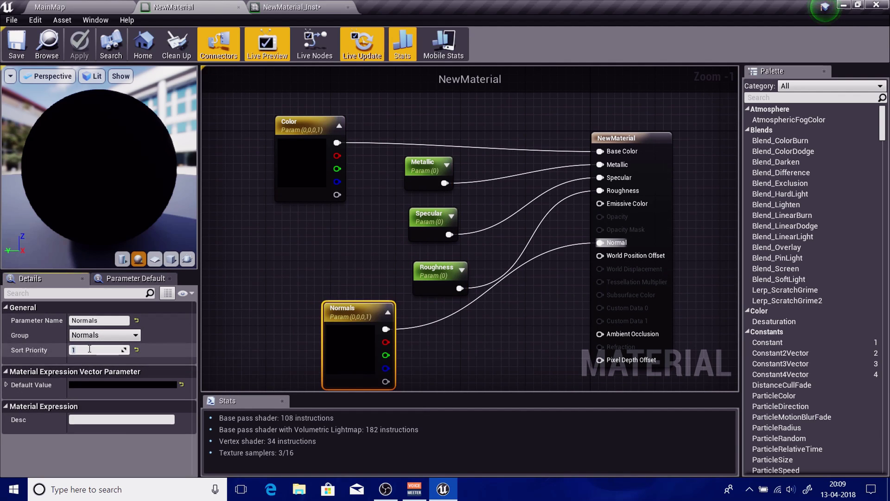
{"action": "left_click", "coordinate": [262, 257]}
{"action": "left_click_drag", "start_coordinate": [303, 170], "coordinate": [293, 128]}
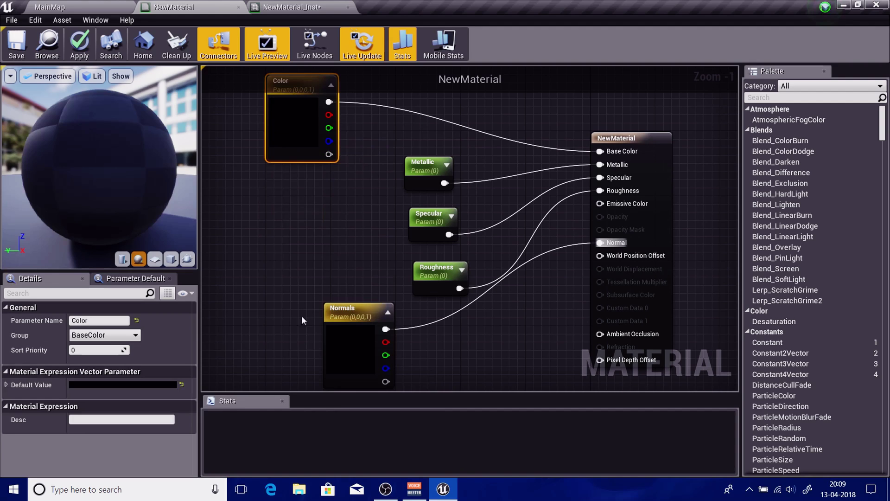
{"action": "left_click", "coordinate": [351, 353]}
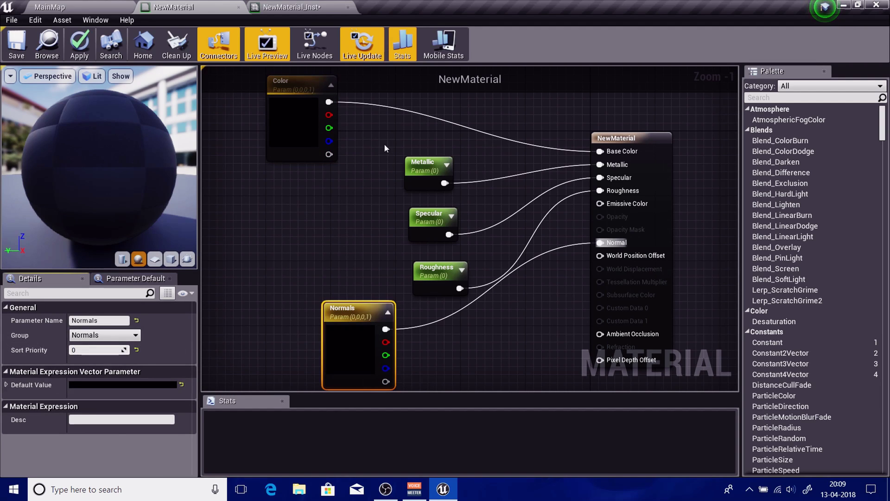
Step: Review the shared sort priority of only the Metallic, Specular and Roughness parameters and save NewMaterial
{"action": "left_click_drag", "start_coordinate": [389, 129], "coordinate": [486, 309]}
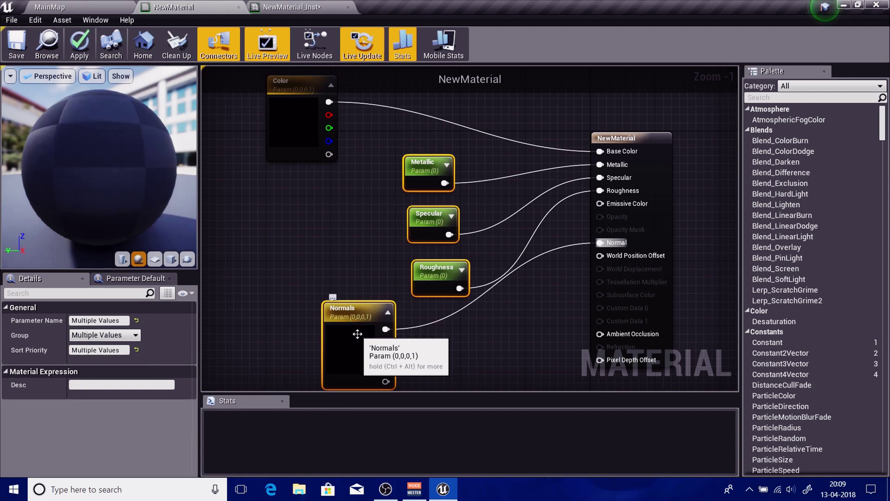
{"action": "left_click", "coordinate": [357, 335], "text": "ctrl"}
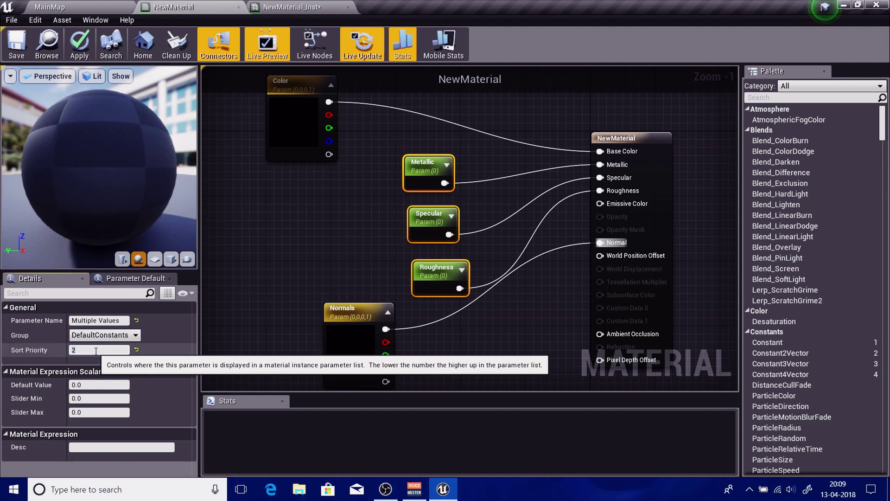
{"action": "left_click", "coordinate": [325, 296]}
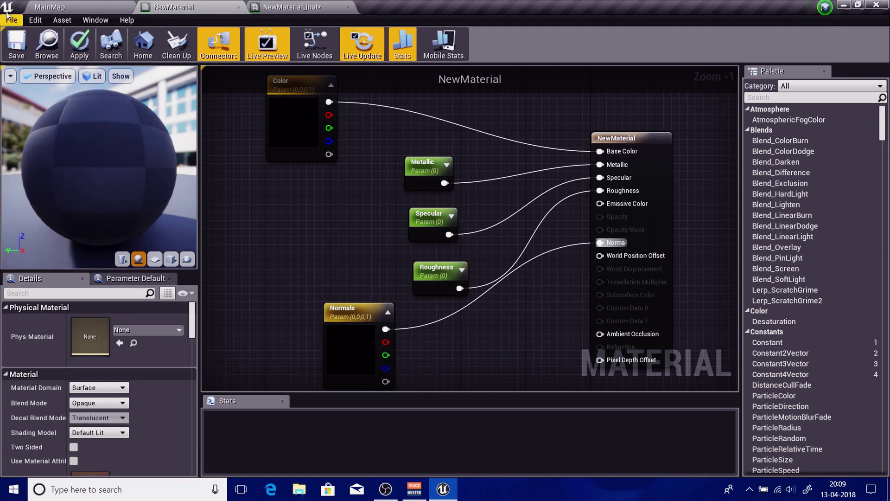
{"action": "left_click", "coordinate": [17, 56]}
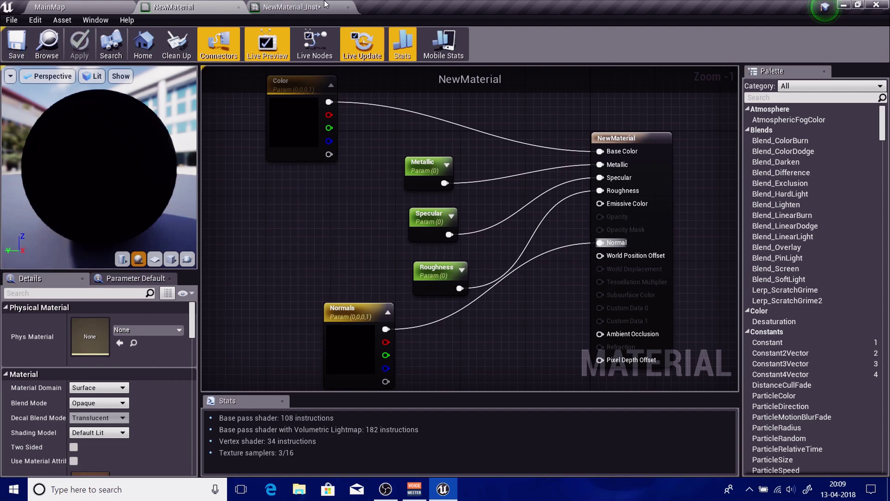
Step: Check the parameter group order in NewMaterial_Inst and locate its parent material in the Content folder
{"action": "left_click", "coordinate": [326, 5]}
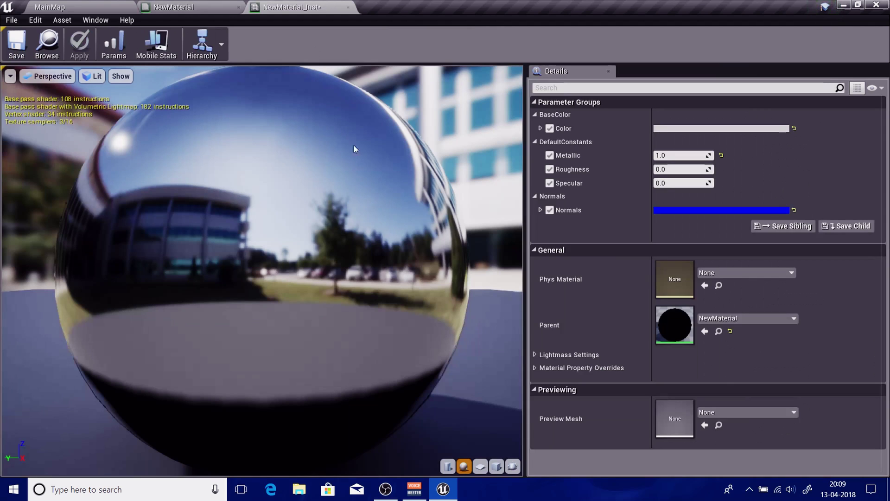
{"action": "left_click", "coordinate": [718, 331]}
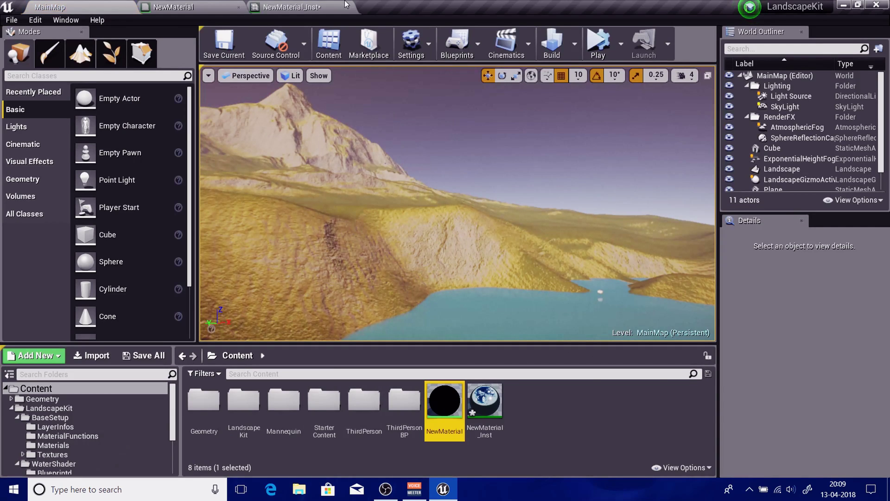
{"action": "left_click", "coordinate": [304, 5]}
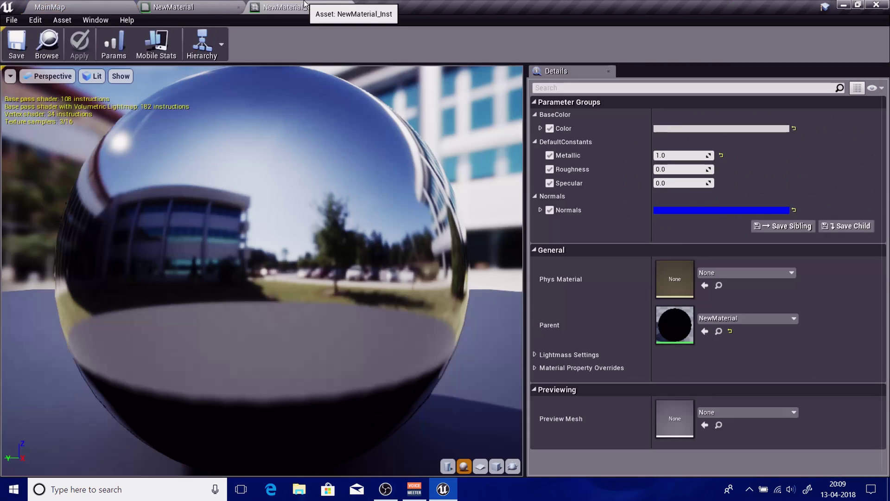
{"action": "left_click", "coordinate": [709, 331]}
{"action": "left_click", "coordinate": [708, 334]}
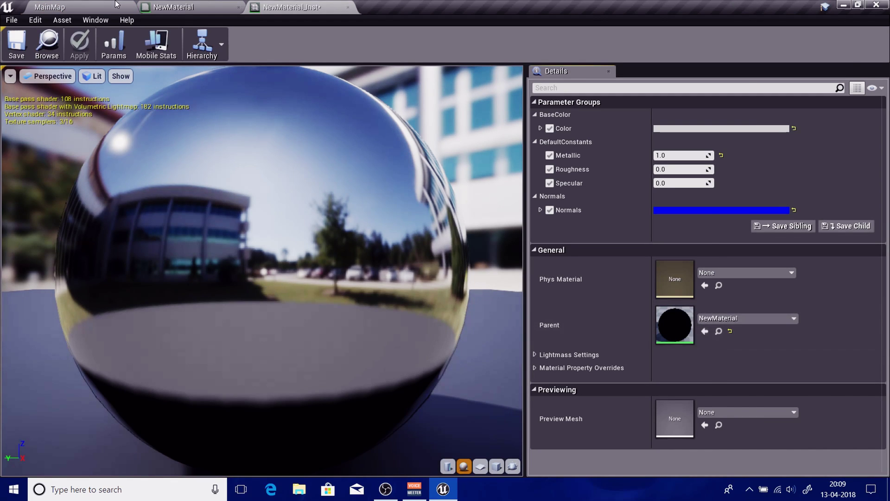
{"action": "left_click", "coordinate": [115, 4]}
Step: Try a sort priority of 7 on the Normals parameter in the NewMaterial graph
{"action": "left_click", "coordinate": [186, 7]}
{"action": "right_click_drag", "start_coordinate": [300, 141], "coordinate": [446, 269]}
{"action": "right_click_drag", "start_coordinate": [314, 352], "coordinate": [369, 158]}
{"action": "right_click_drag", "start_coordinate": [492, 288], "coordinate": [491, 217]}
{"action": "left_click", "coordinate": [552, 218]}
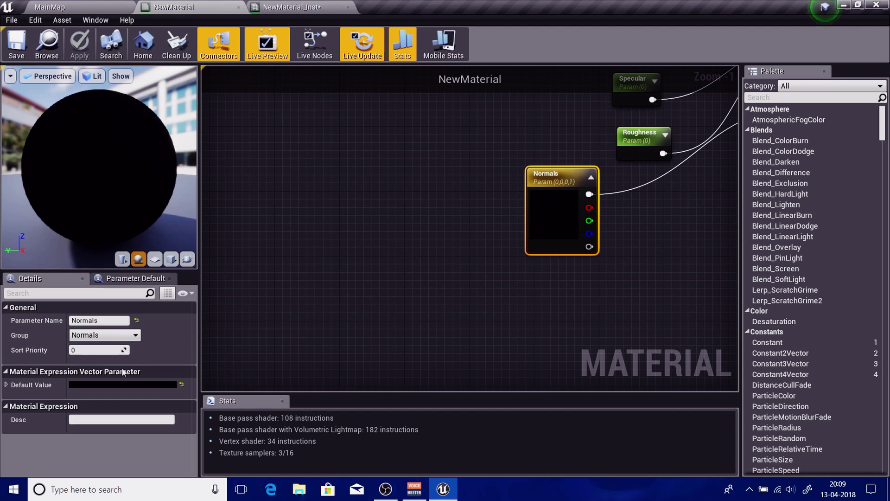
{"action": "left_click", "coordinate": [106, 351]}
{"action": "type", "text": "7"}
{"action": "right_click_drag", "start_coordinate": [229, 260], "coordinate": [148, 400]}
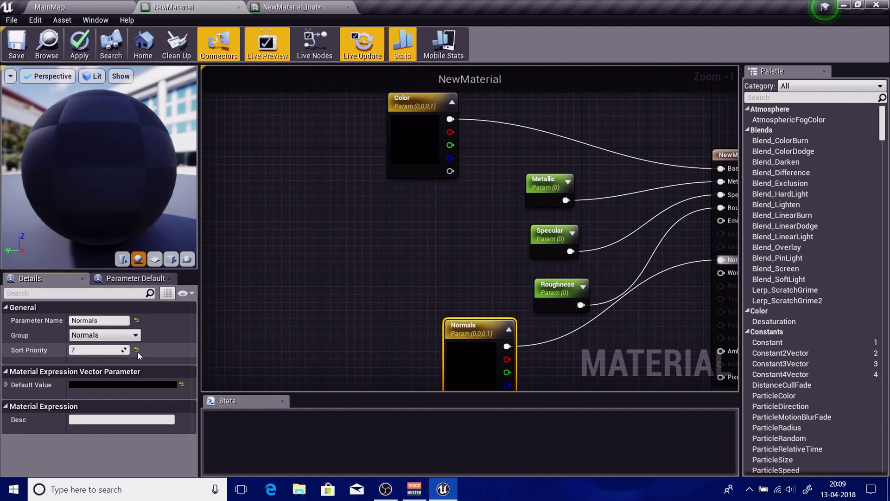
Step: Examine the parameter groups and preview sphere of NewMaterial_Inst, and look over the landscape in MainMap
{"action": "left_click", "coordinate": [291, 7]}
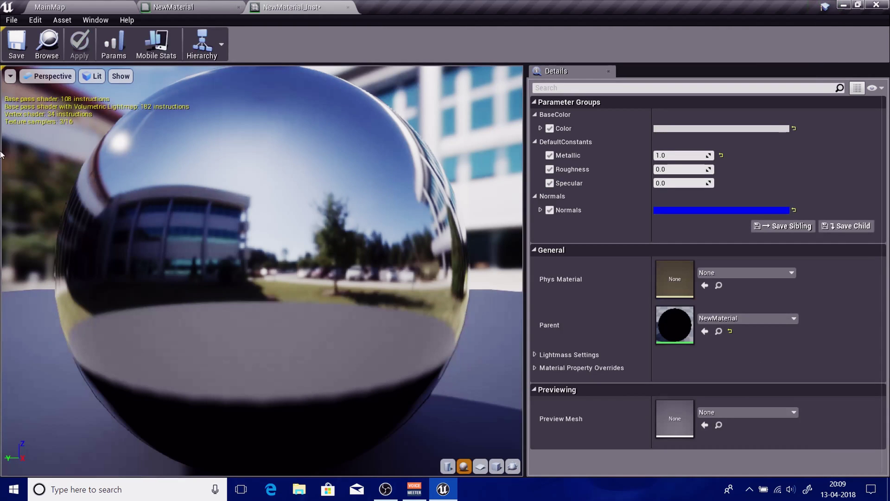
{"action": "left_click_drag", "start_coordinate": [221, 455], "coordinate": [287, 445]}
{"action": "scroll", "coordinate": [220, 454], "scroll_direction": "down", "scroll_amount": 8}
{"action": "scroll", "coordinate": [262, 271], "scroll_direction": "up", "scroll_amount": 8}
{"action": "scroll", "coordinate": [262, 271], "scroll_direction": "down", "scroll_amount": 6}
{"action": "left_click", "coordinate": [83, 5]}
{"action": "right_click_drag", "start_coordinate": [504, 280], "coordinate": [572, 296]}
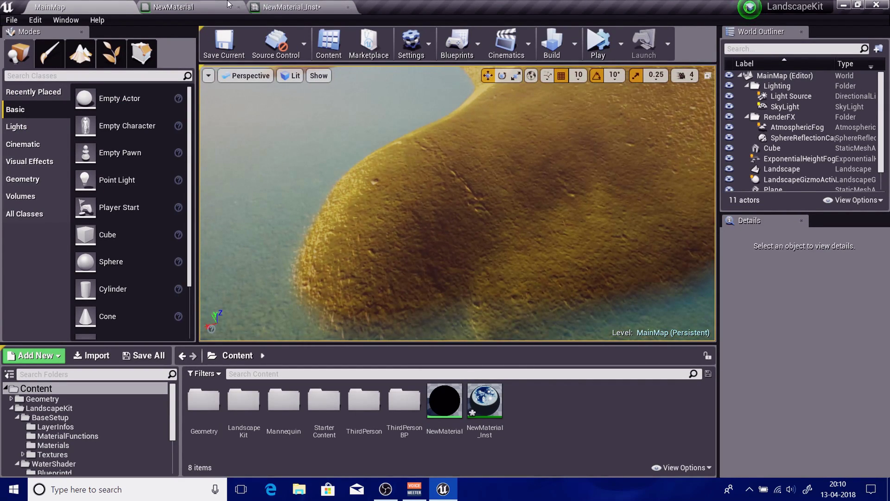
{"action": "left_click", "coordinate": [186, 7]}
{"action": "left_click", "coordinate": [293, 7]}
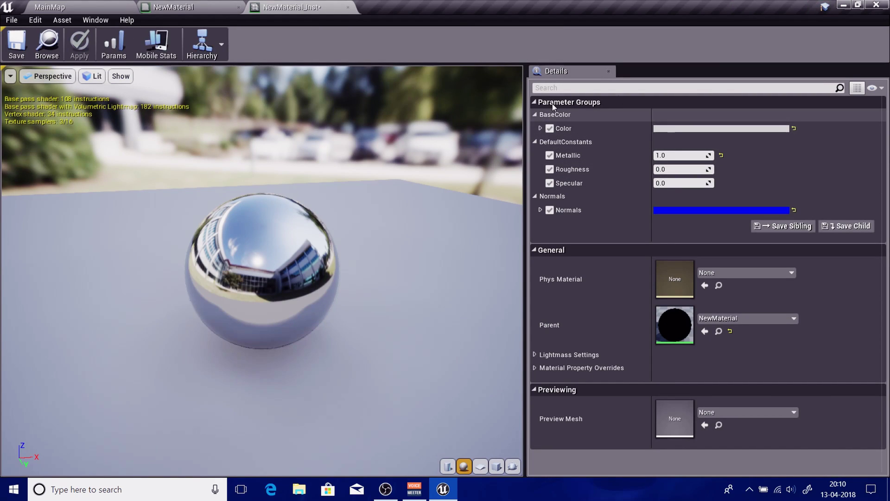
{"action": "left_click", "coordinate": [64, 5]}
{"action": "mouse_move", "coordinate": [427, 189]}
{"action": "right_mouse_down"}
{"action": "mouse_move", "coordinate": [524, 204]}
{"action": "mouse_move", "coordinate": [580, 163]}
{"action": "mouse_move", "coordinate": [422, 169]}
{"action": "mouse_move", "coordinate": [387, 183]}
{"action": "mouse_move", "coordinate": [394, 209]}
{"action": "mouse_move", "coordinate": [366, 223]}
{"action": "mouse_move", "coordinate": [371, 216]}
{"action": "mouse_move", "coordinate": [340, 192]}
{"action": "mouse_move", "coordinate": [443, 192]}
{"action": "right_mouse_up"}
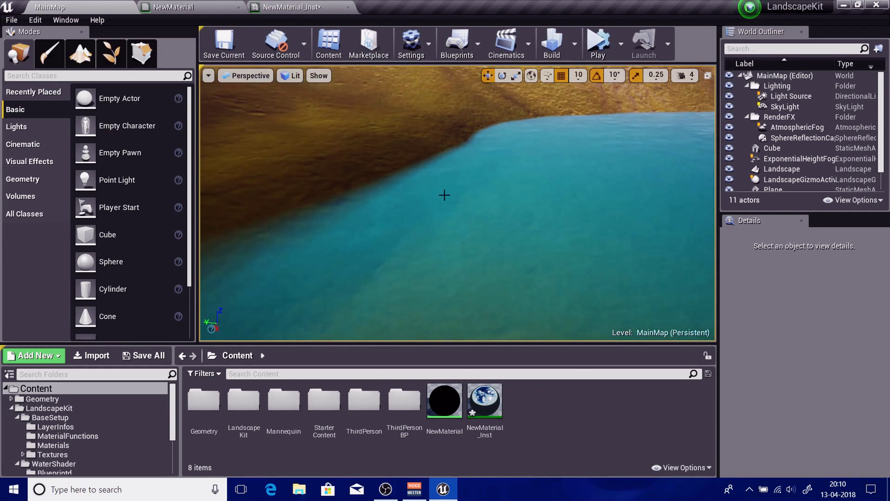
{"action": "left_click", "coordinate": [297, 6]}
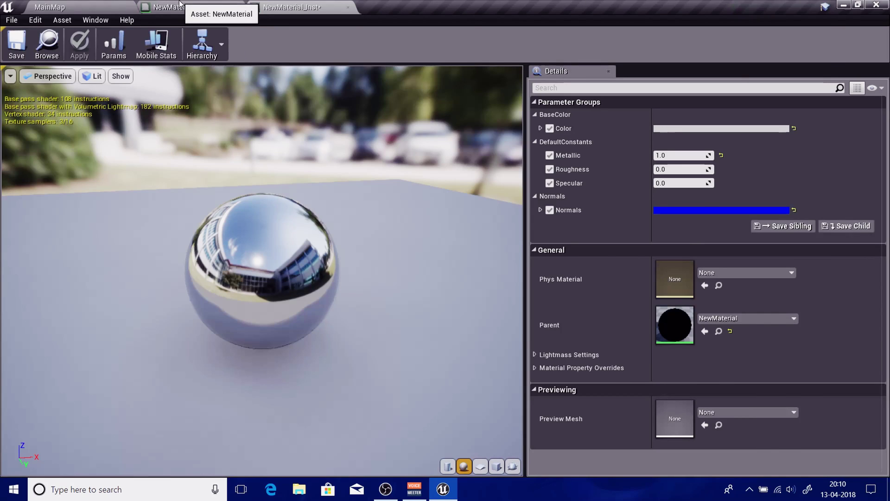
Step: Select the Metallic, Specular and Roughness nodes together in NewMaterial to review their shared group and sort priority
{"action": "left_click", "coordinate": [177, 5]}
{"action": "left_click", "coordinate": [259, 6]}
{"action": "left_click", "coordinate": [177, 6]}
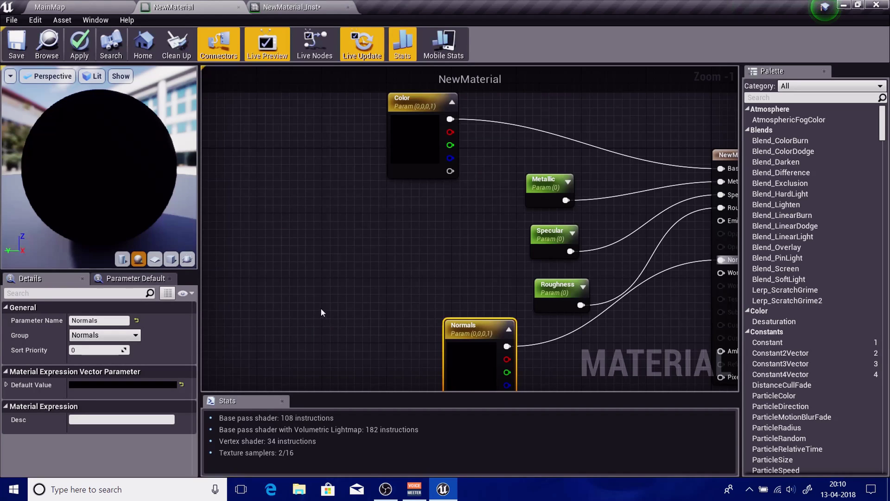
{"action": "right_click_drag", "start_coordinate": [436, 240], "coordinate": [423, 199]}
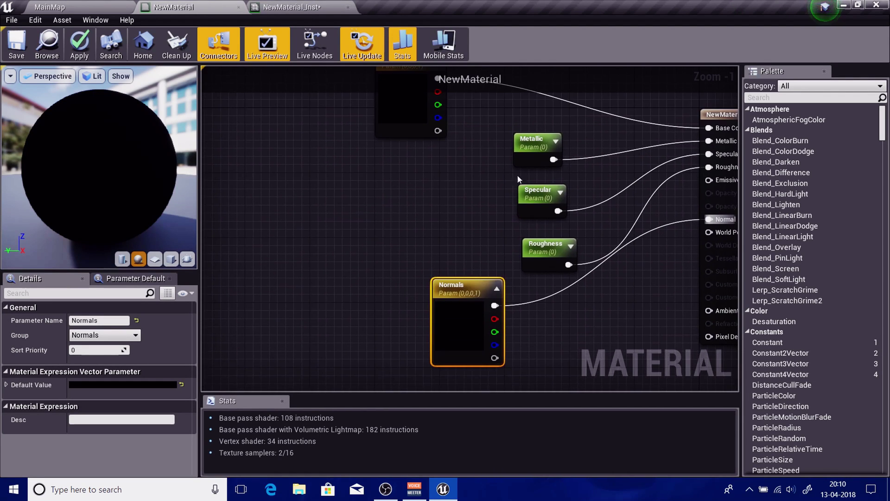
{"action": "left_click_drag", "start_coordinate": [490, 145], "coordinate": [523, 247]}
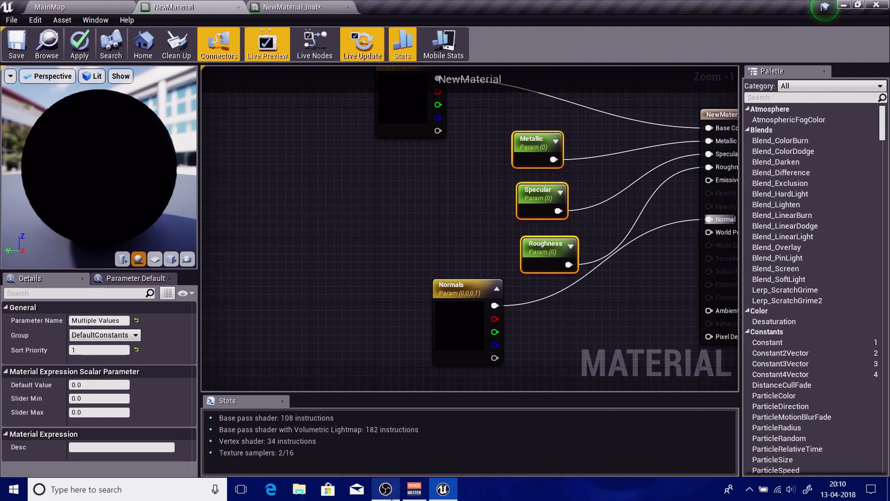